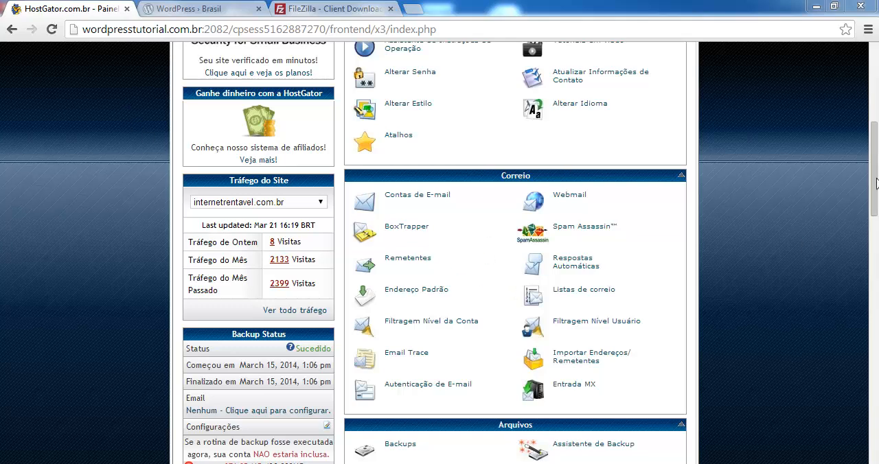
Open the MySQL database management page and create a new database with the name wt after the account prefix.
drag(877, 171, 876, 359)
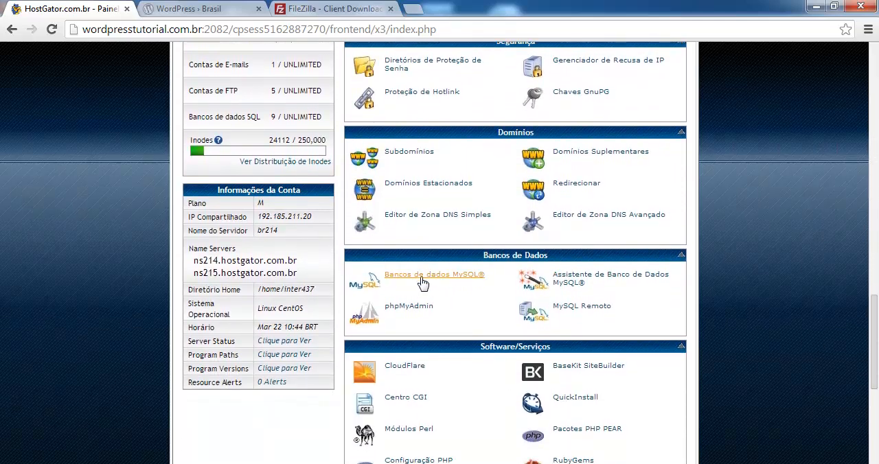
click(415, 278)
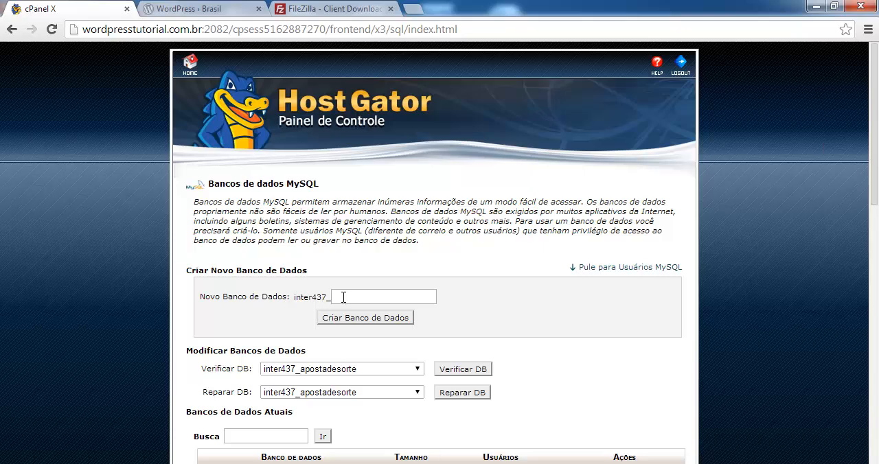
click(350, 297)
text(wt)
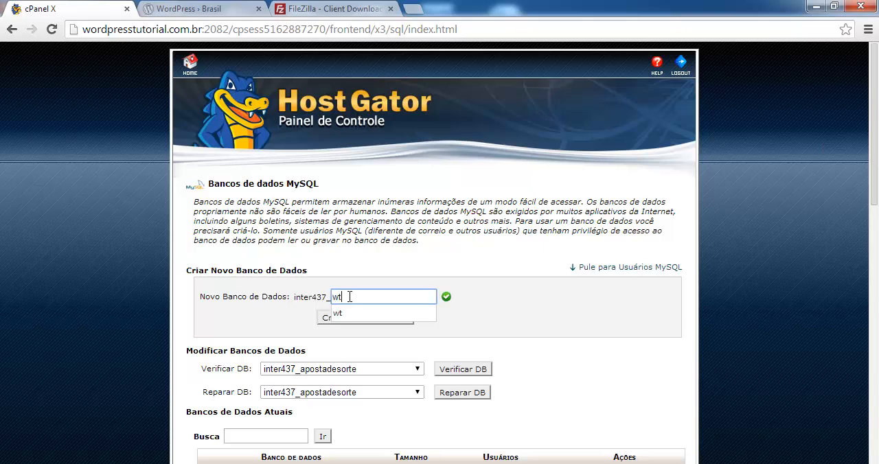
click(295, 321)
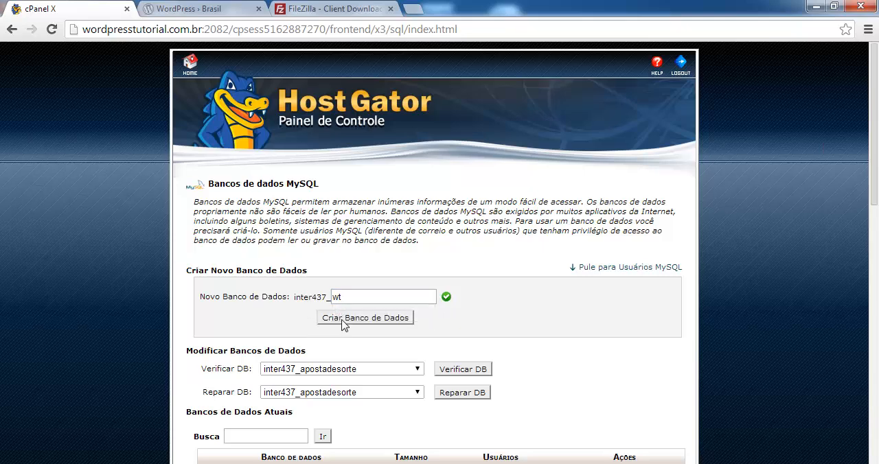
click(344, 320)
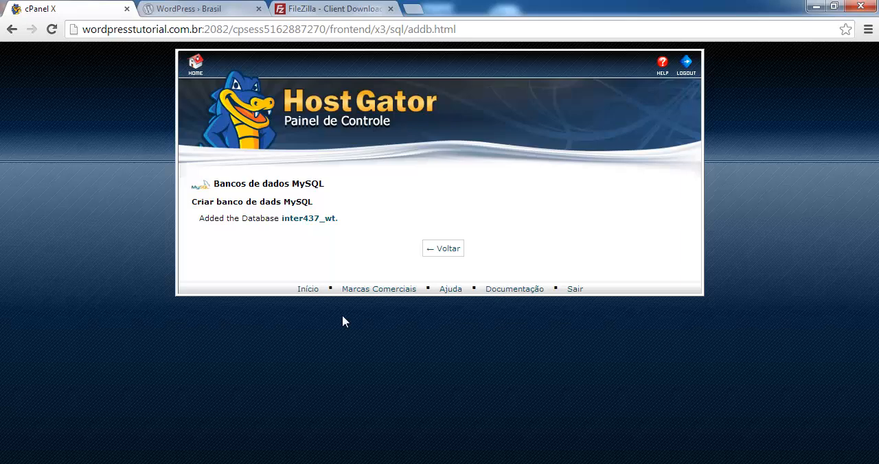
click(443, 251)
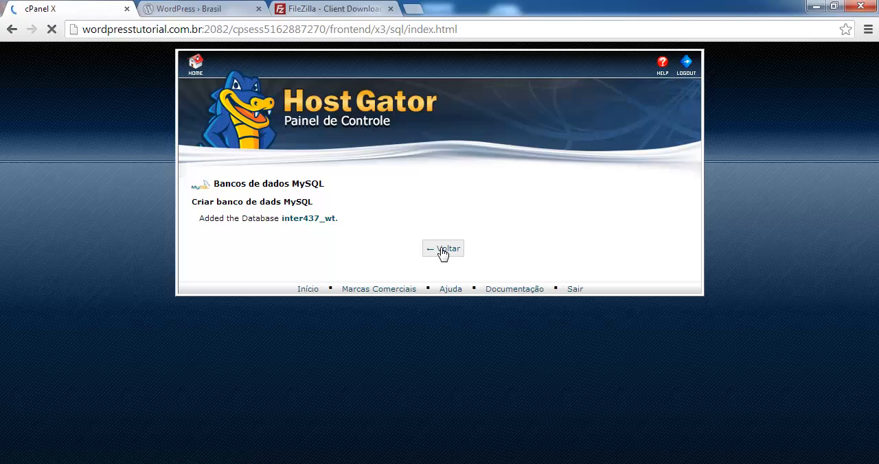
Create a new MySQL user with the name wt, entering and repeating the user's password.
scroll(419, 311, down, 7)
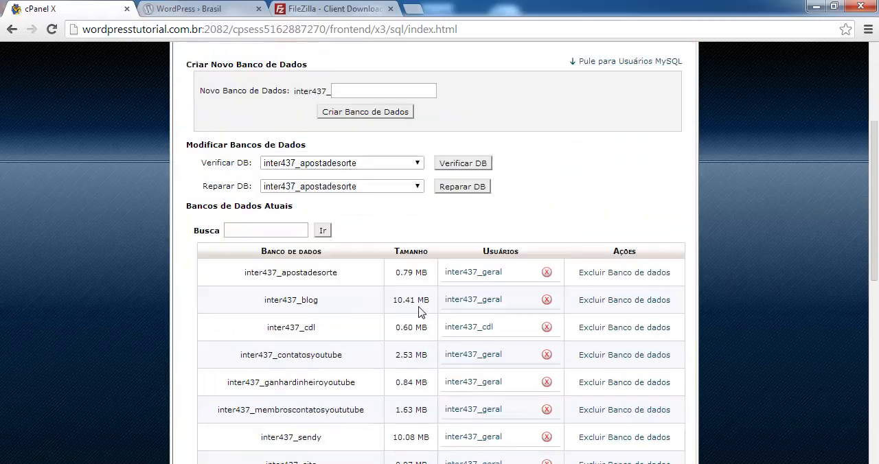
scroll(419, 311, down, 3)
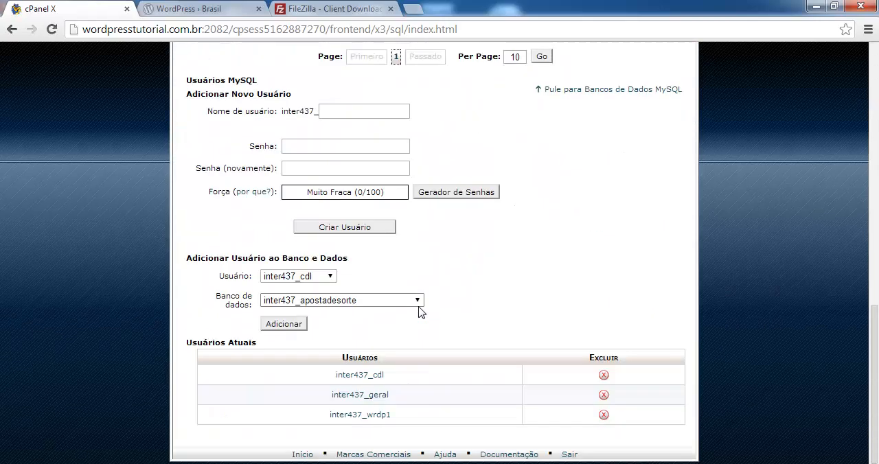
click(333, 118)
text(wt)
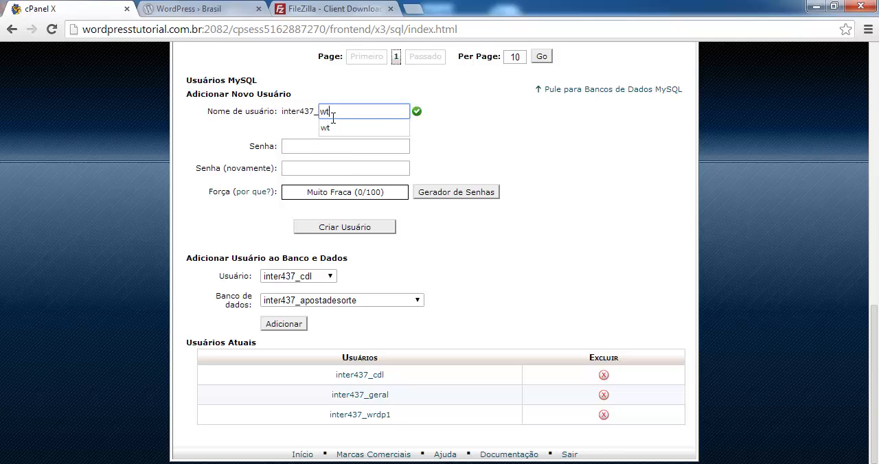
click(291, 146)
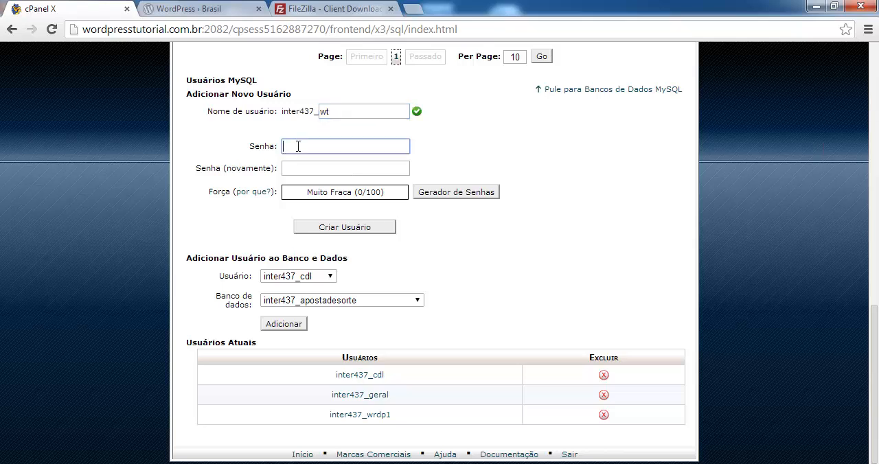
text(•••••)
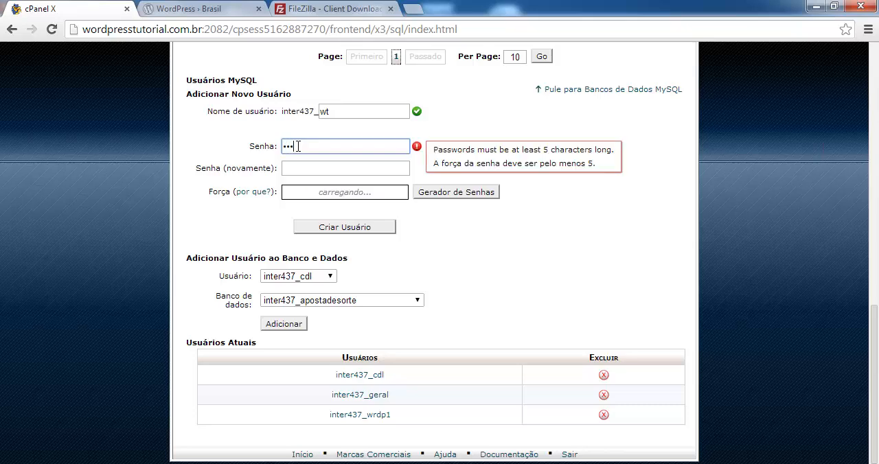
key(Tab)
text(••••••)
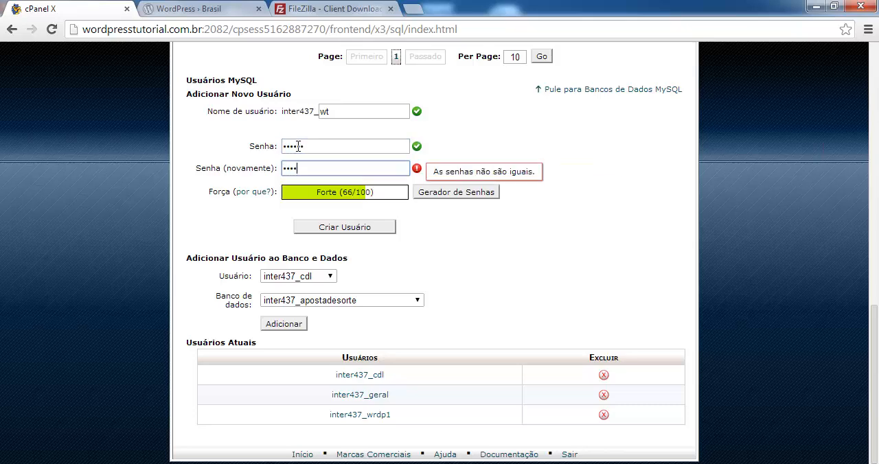
click(348, 227)
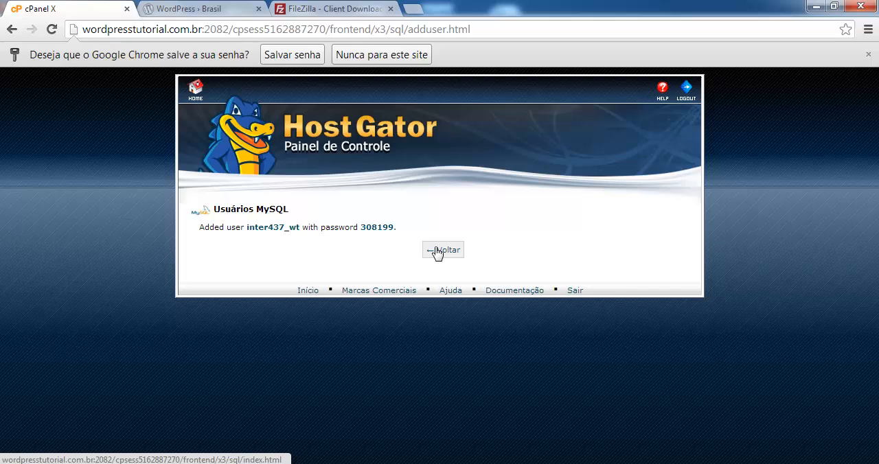
click(438, 252)
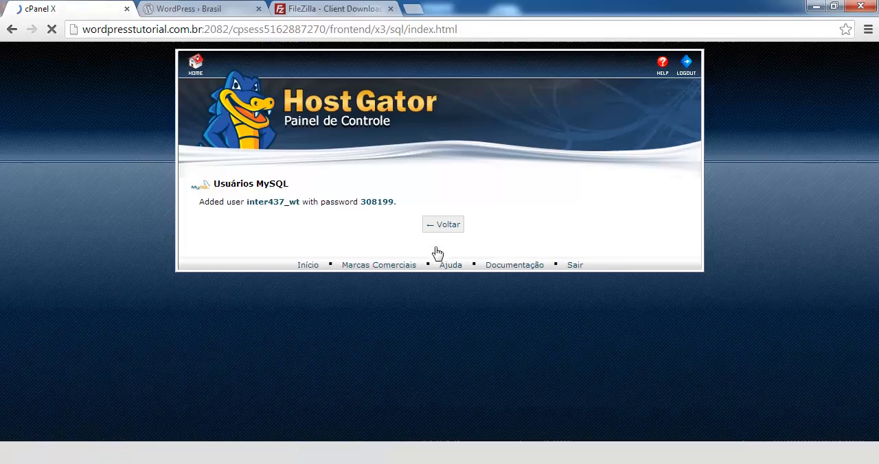
Add the MySQL user ending in wt to the database ending in wt.
scroll(438, 251, down, 10)
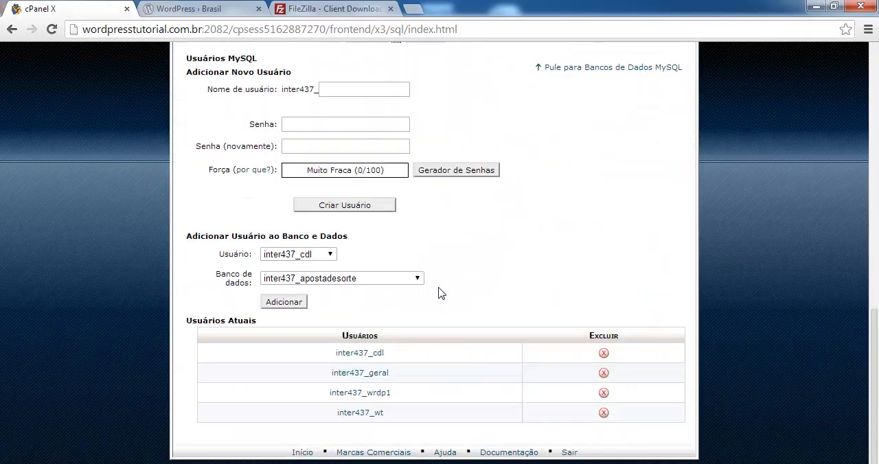
click(303, 255)
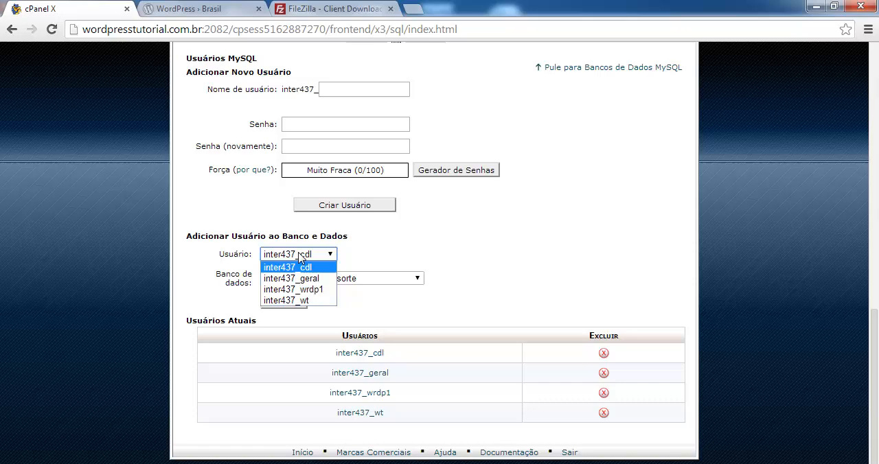
click(288, 302)
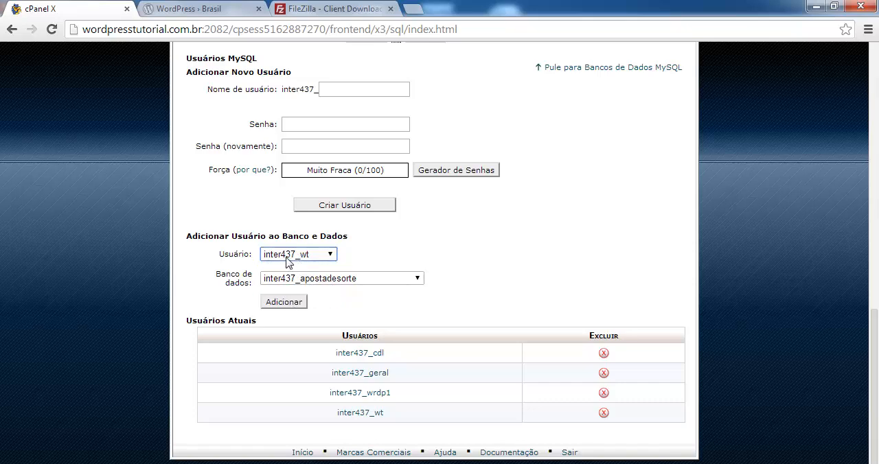
click(341, 281)
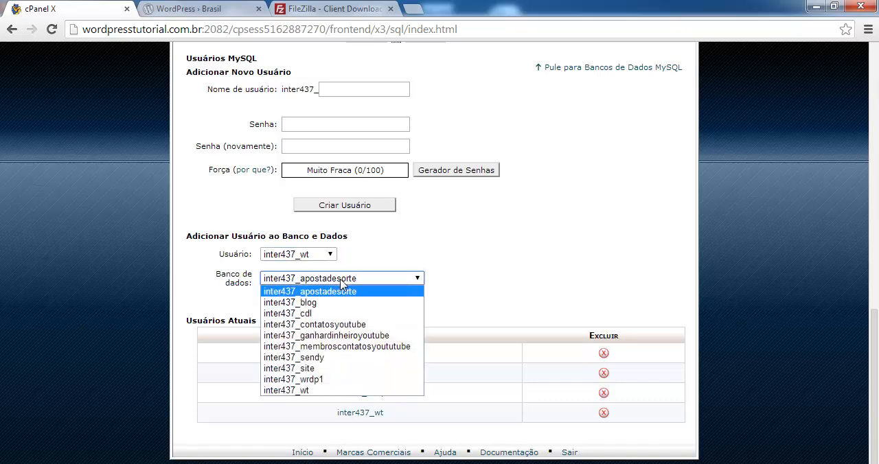
click(313, 390)
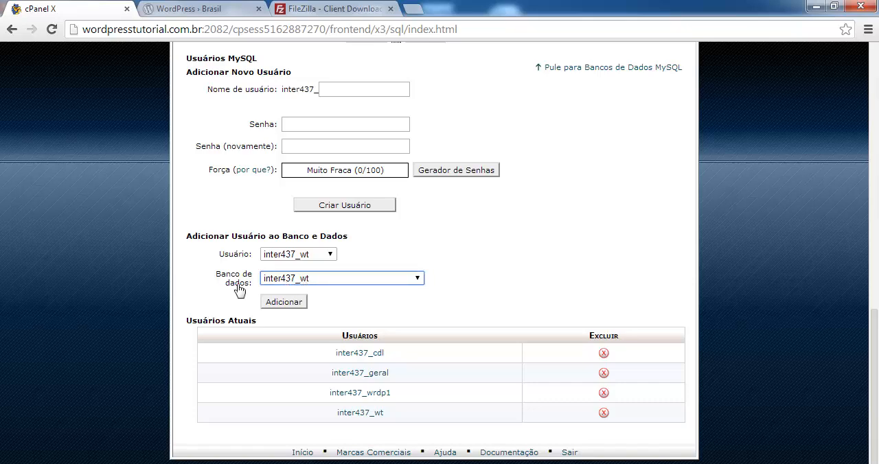
click(282, 307)
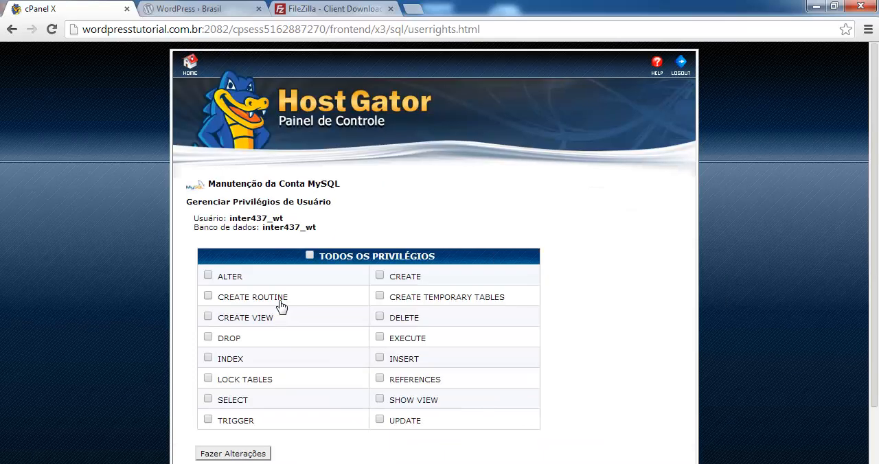
Grant the user all privileges (TODOS OS PRIVILÉGIOS) on the database and apply the changes.
click(309, 255)
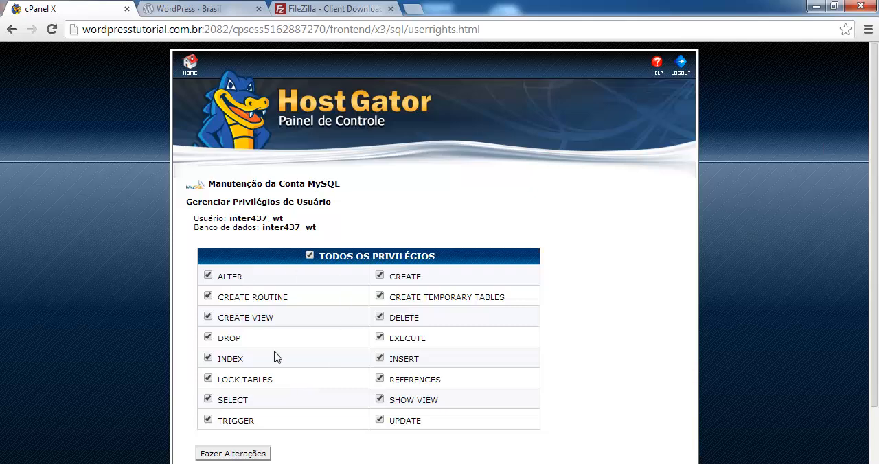
scroll(317, 324, down, 2)
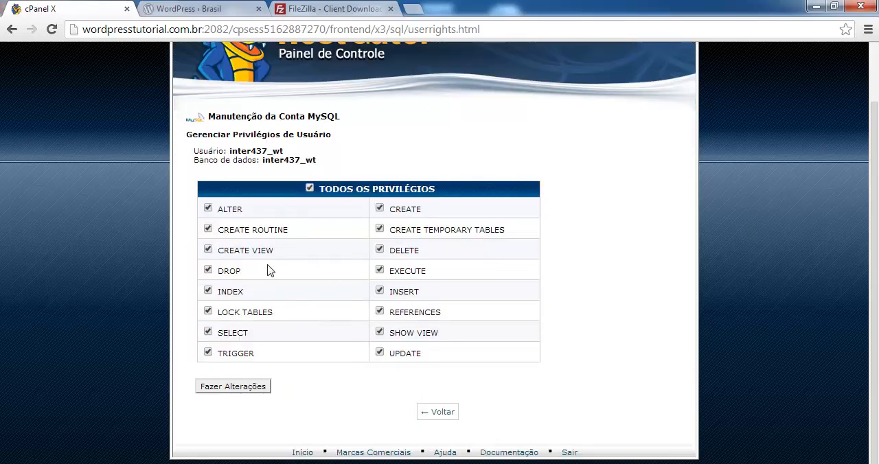
click(234, 386)
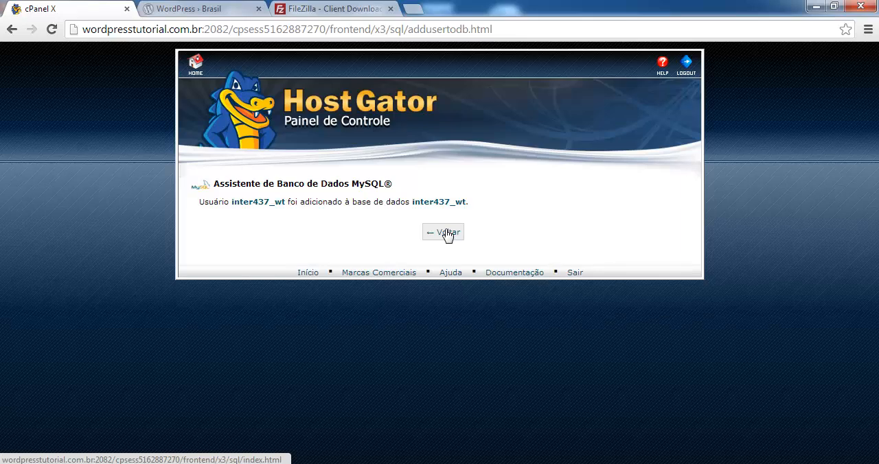
Switch to FileZilla and add a new site entry named wordpresstutorial in the Site Manager.
click(310, 8)
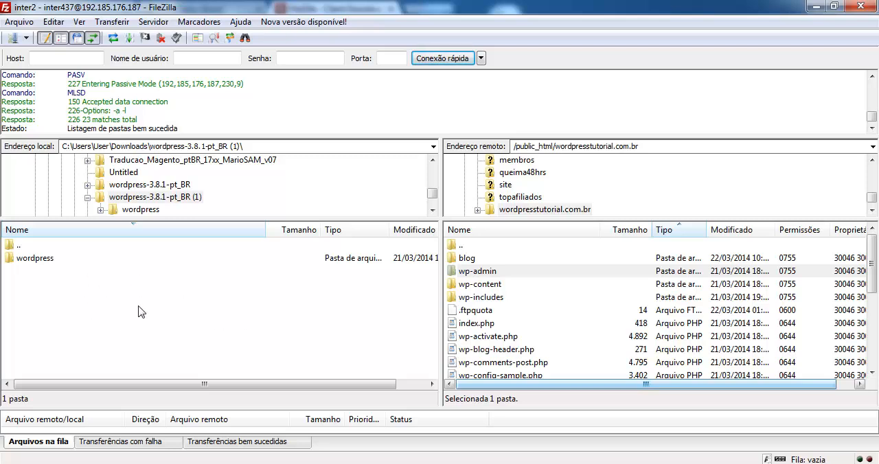
click(19, 24)
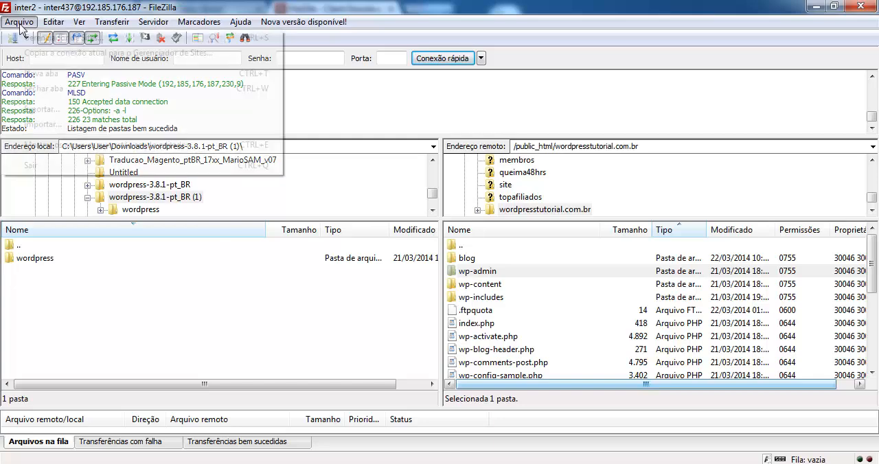
click(62, 37)
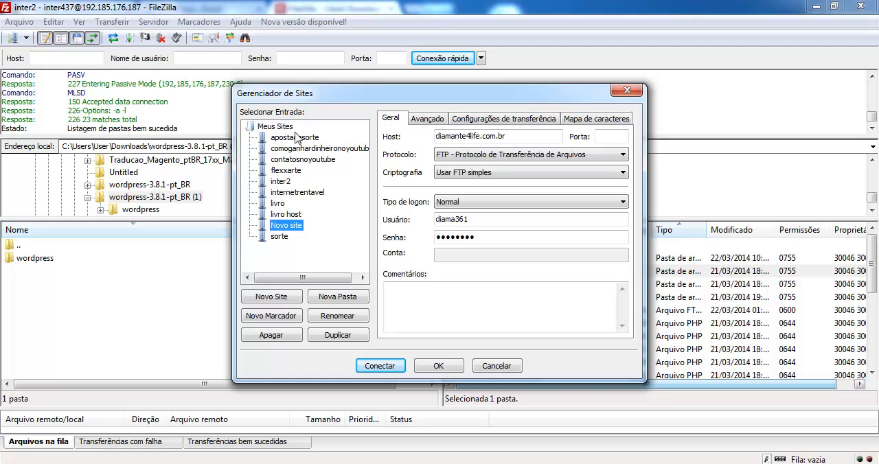
click(274, 297)
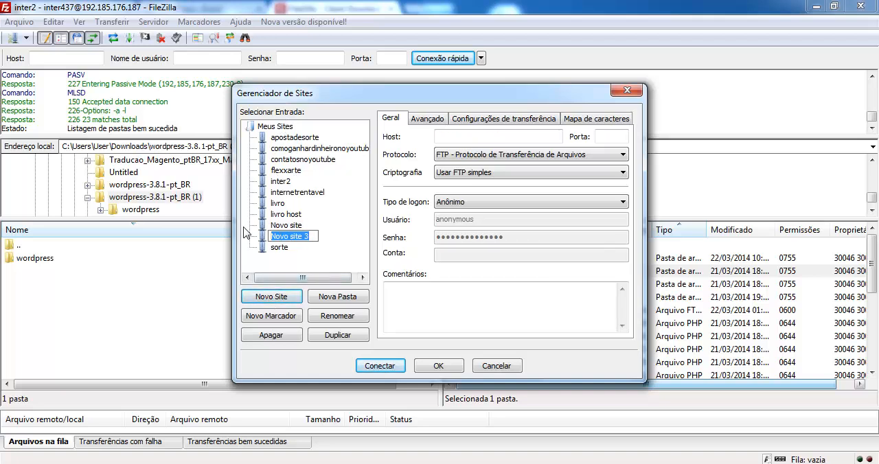
text(wordpresstutorial)
key(Return)
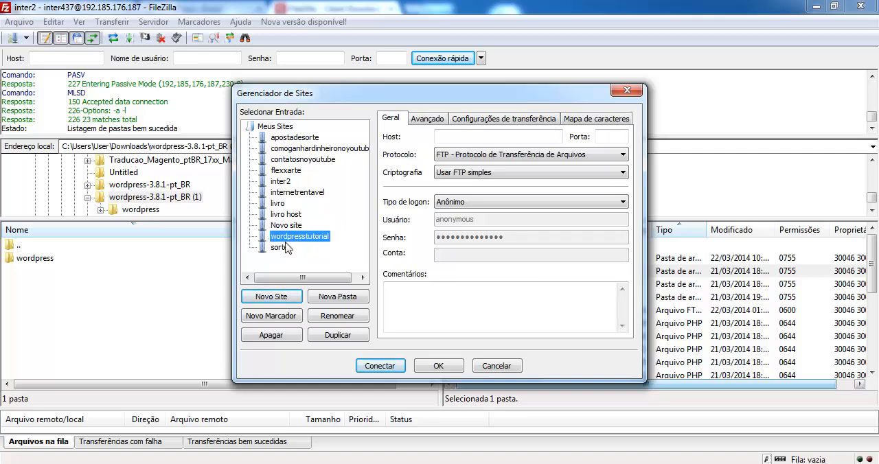
Set the new site's host to wordpresstutorial.com.br and its logon type to Normal.
click(444, 135)
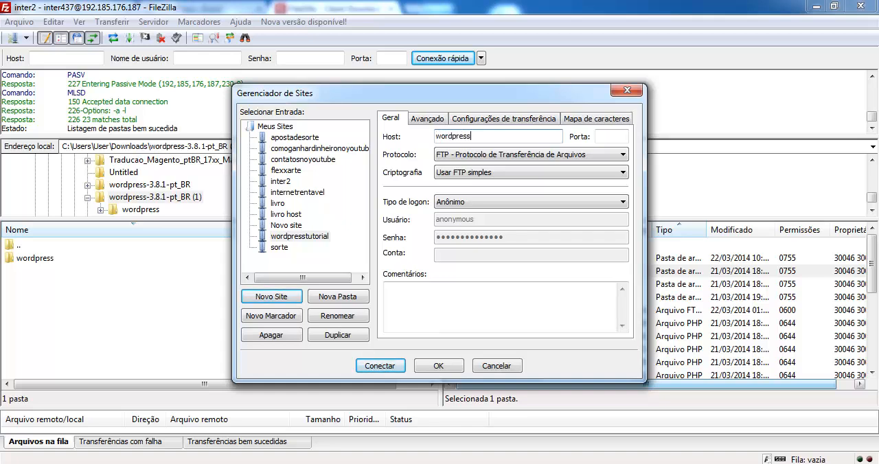
text(wordpresstutotial.com.br)
click(491, 203)
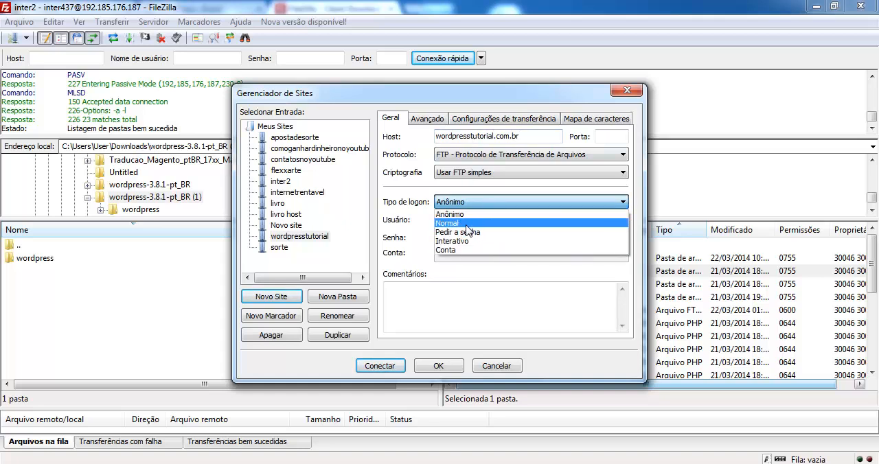
click(467, 224)
Highlight the host, user and password entries of the new site, and close the Site Manager without saving.
drag(478, 221, 418, 222)
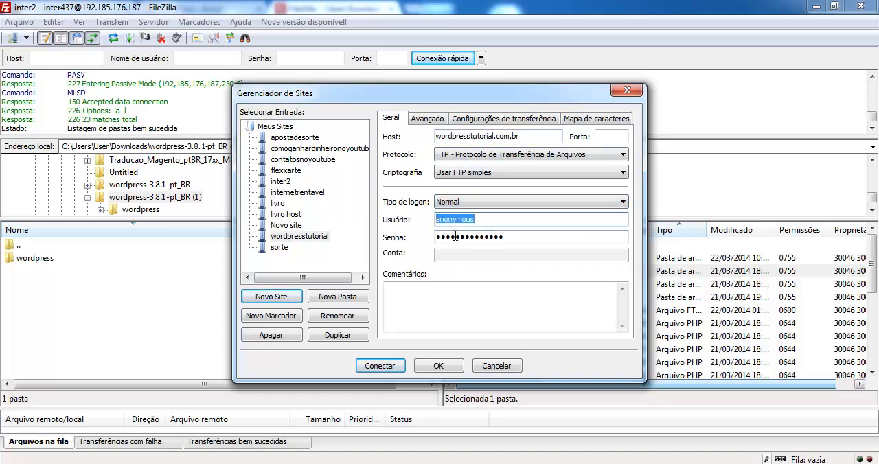
drag(508, 238, 457, 237)
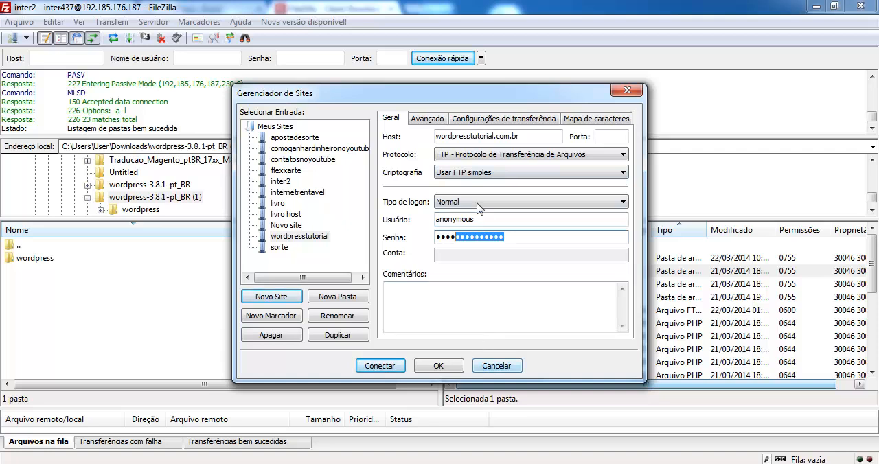
drag(526, 138, 419, 137)
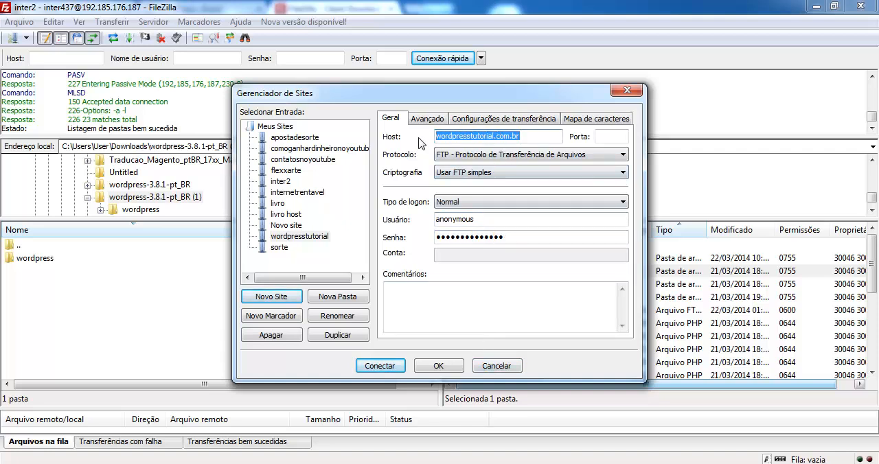
click(480, 219)
drag(479, 219, 435, 219)
drag(505, 237, 434, 219)
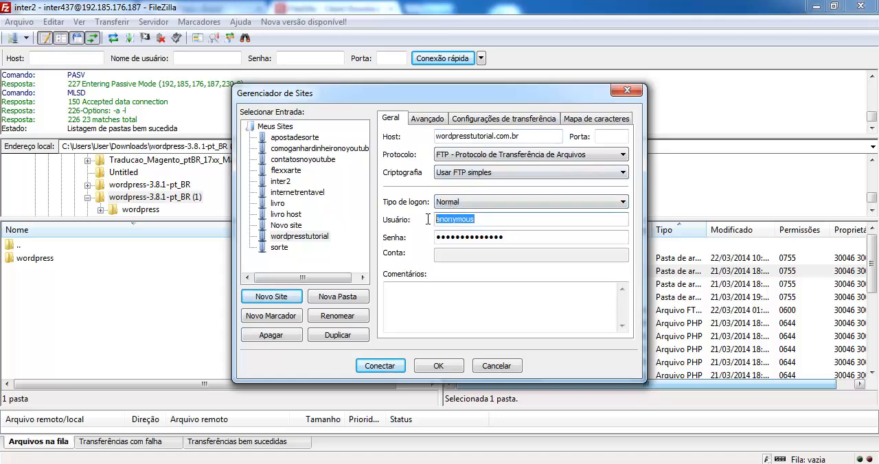
drag(521, 237, 435, 237)
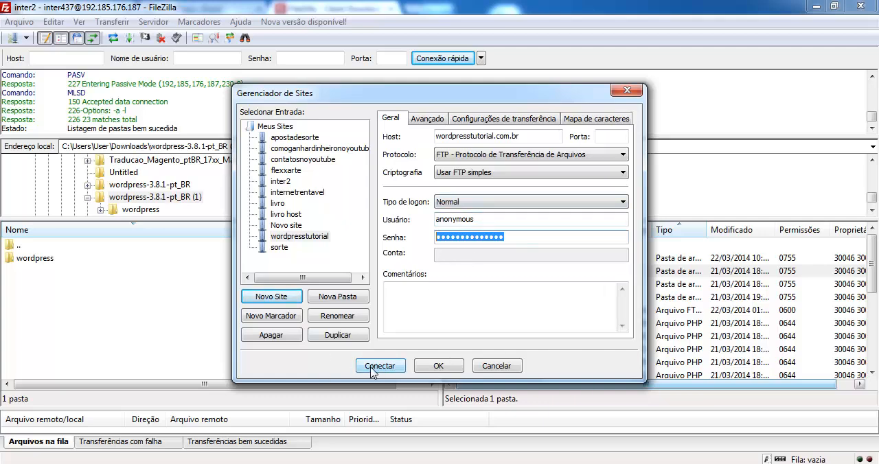
click(492, 371)
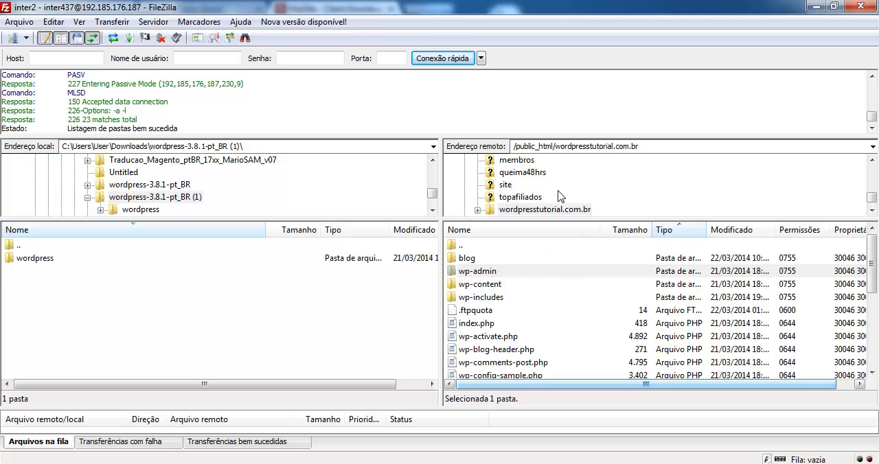
Highlight the public_html and wordpresstutorial.com.br parts of the remote folder path in turn.
click(532, 148)
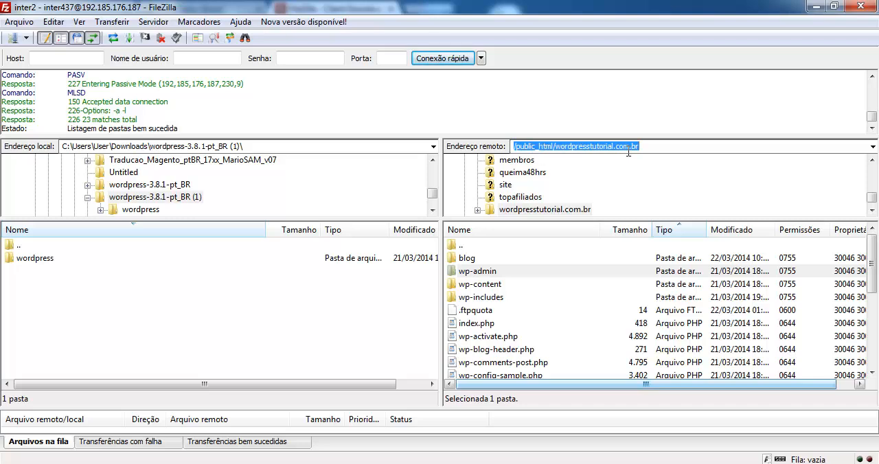
click(560, 146)
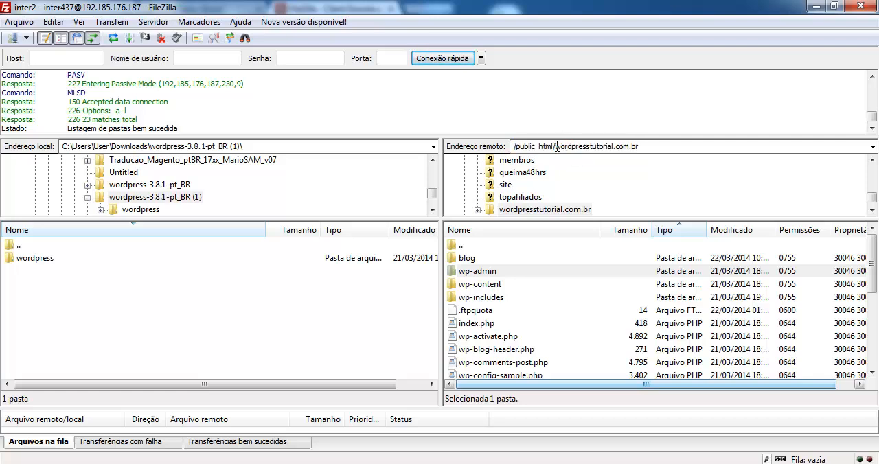
drag(557, 146, 643, 146)
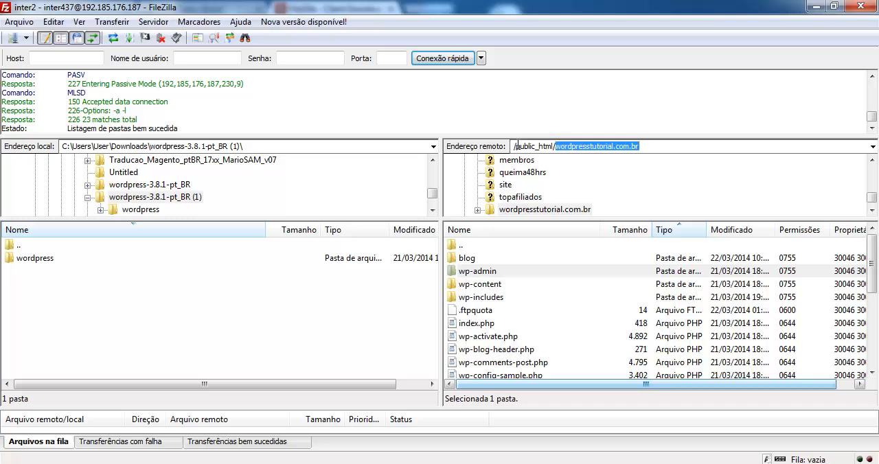
drag(516, 146, 553, 147)
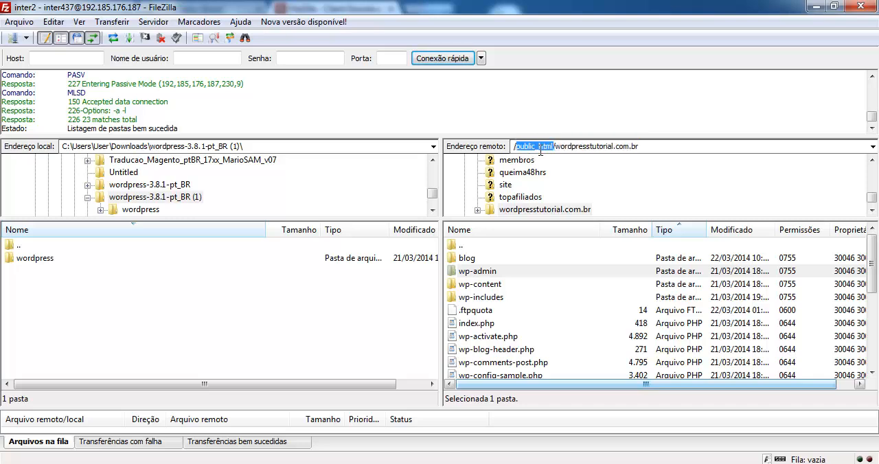
Switch to the browser and view the WordPress 3.8.1 download section on the br.wordpress.org page.
click(240, 314)
click(52, 463)
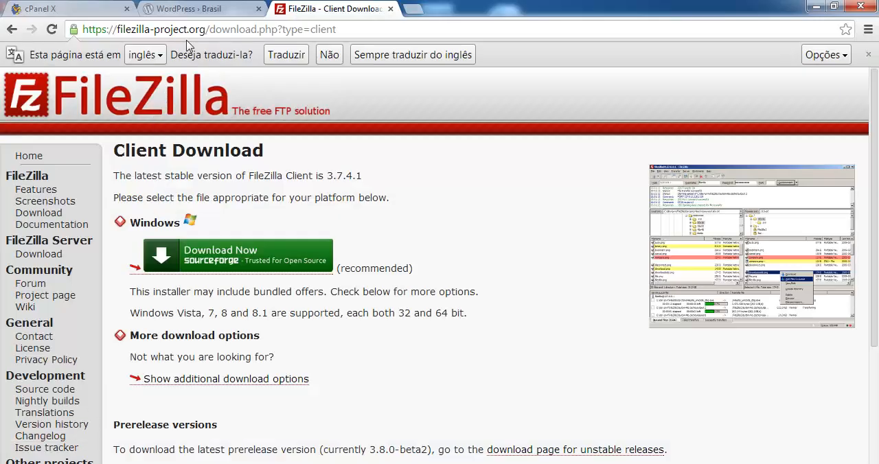
click(200, 8)
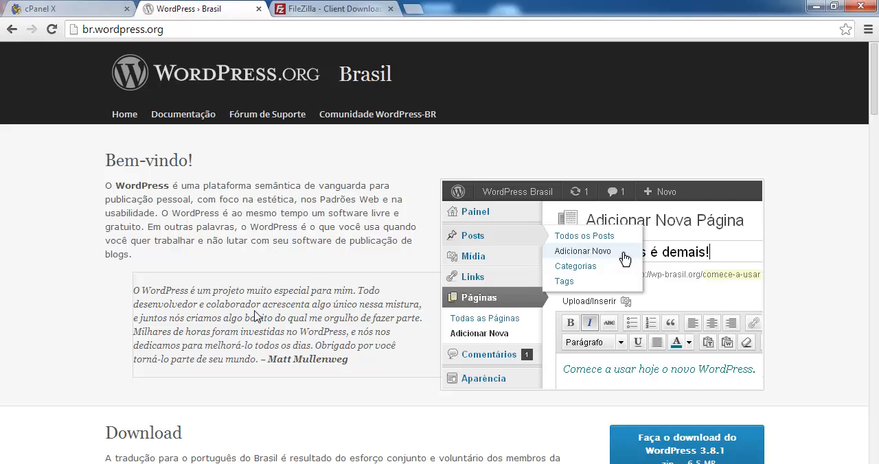
scroll(534, 333, down, 2)
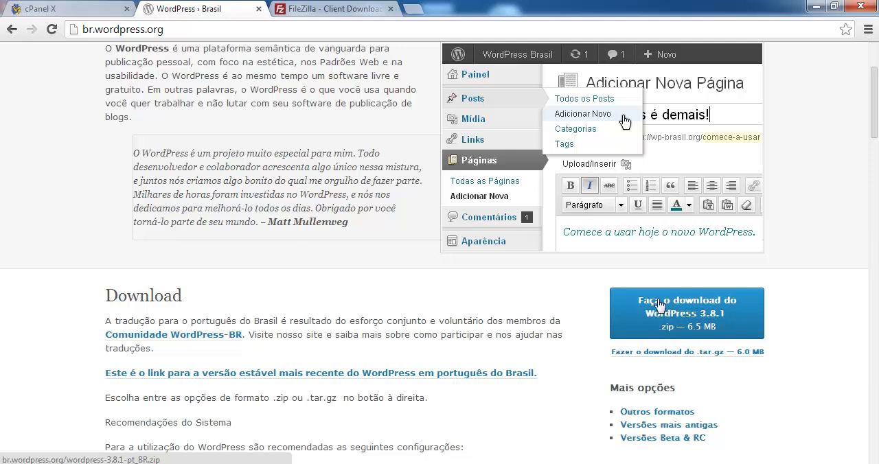
scroll(351, 304, up, 2)
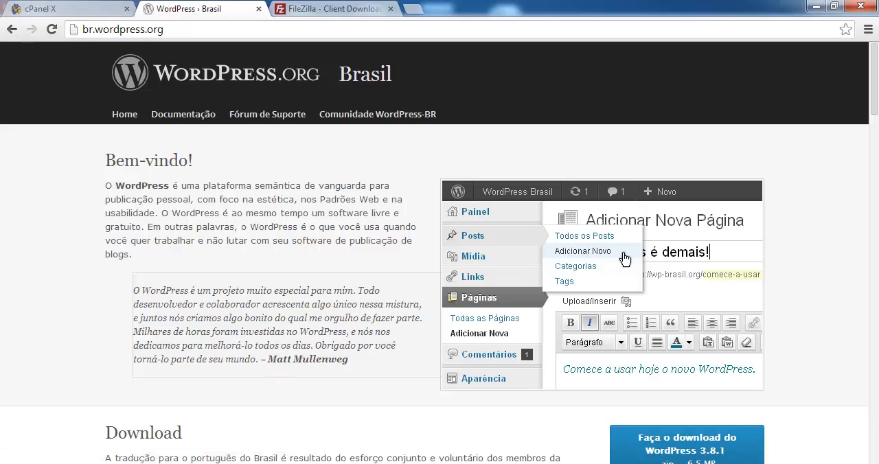
Switch back to FileZilla, open the local wordpress folder inside wordpress-3.8.1-pt_BR (1), and look through its files.
key(alt+Tab)
click(36, 262)
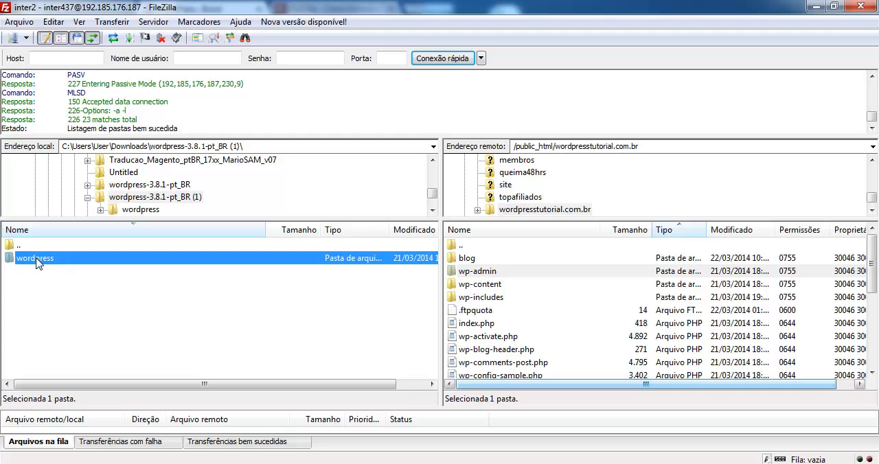
double_click(35, 261)
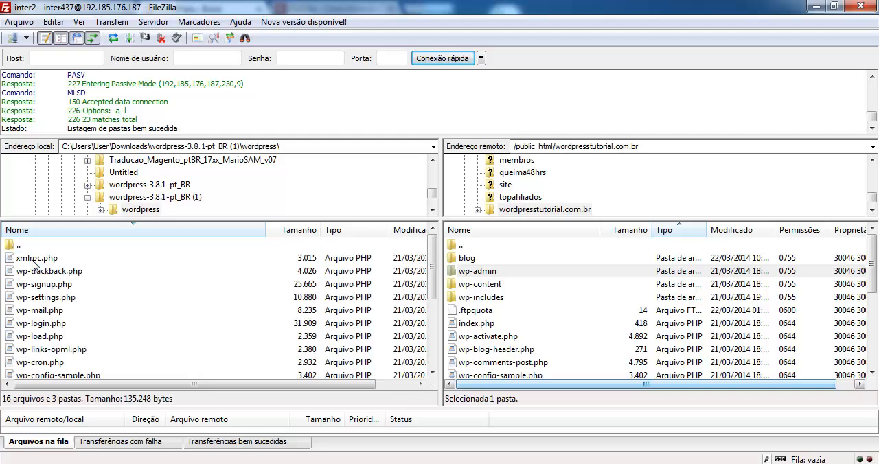
click(35, 261)
scroll(48, 302, down, 3)
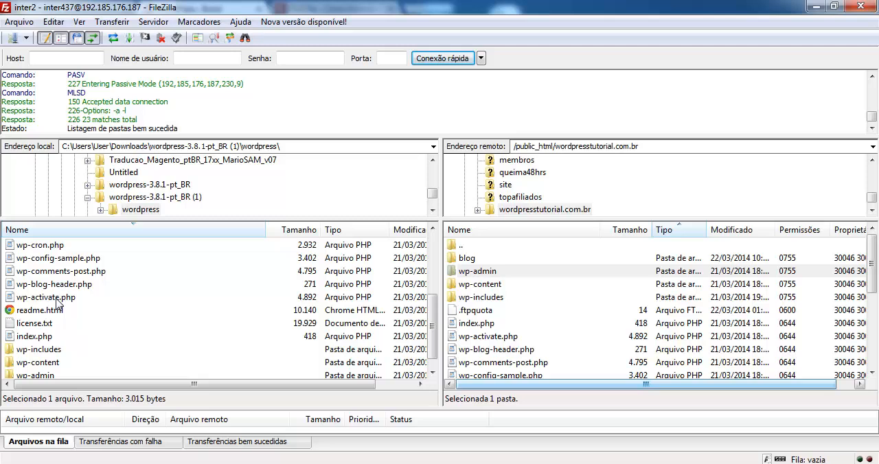
Delete index.php from the remote wordpresstutorial.com.br folder and upload the local index.php in its place.
click(469, 325)
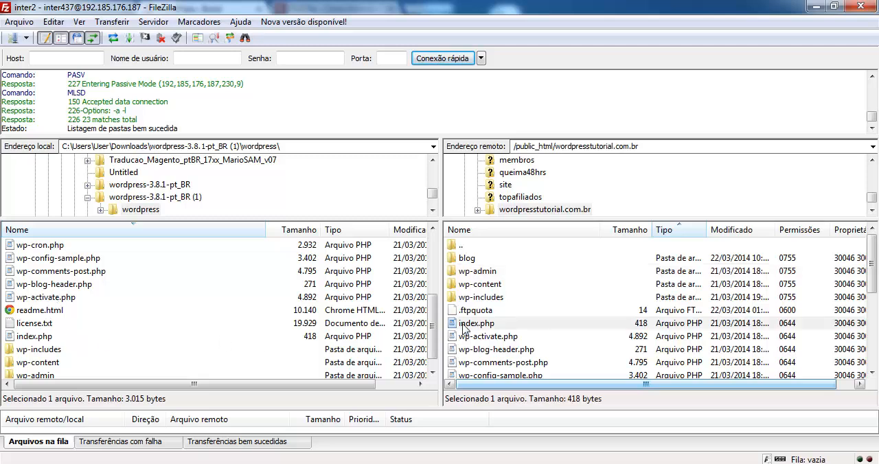
click(478, 327)
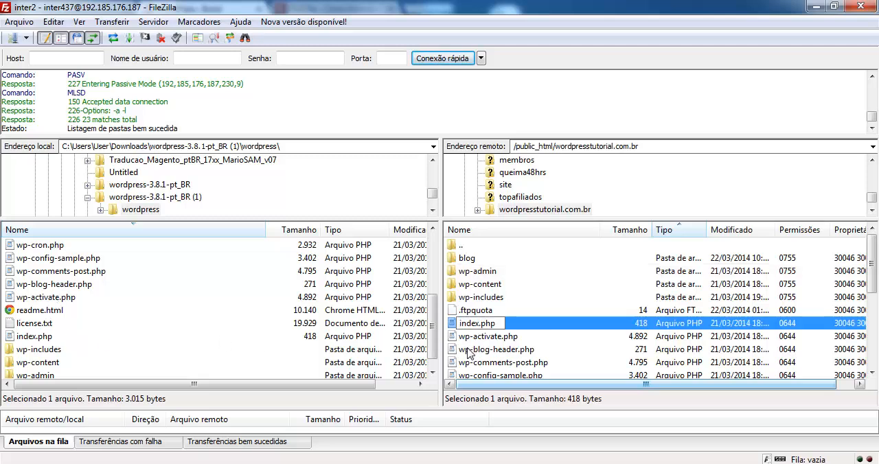
click(452, 324)
key(Delete)
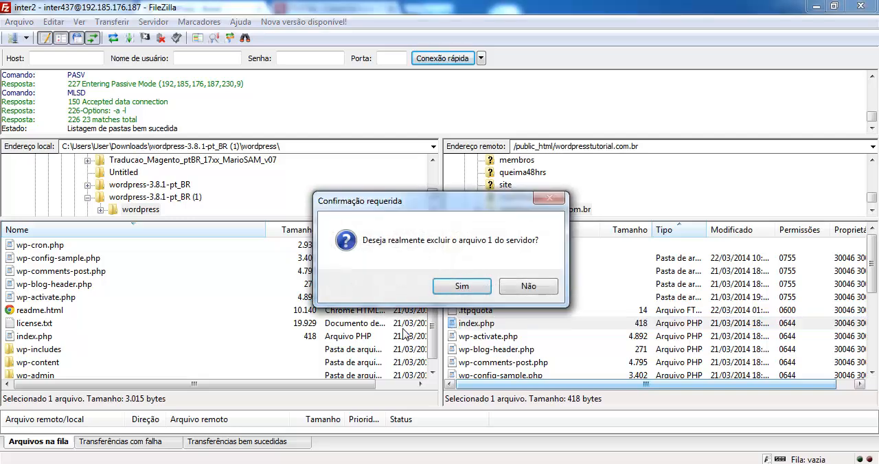
click(405, 336)
click(21, 338)
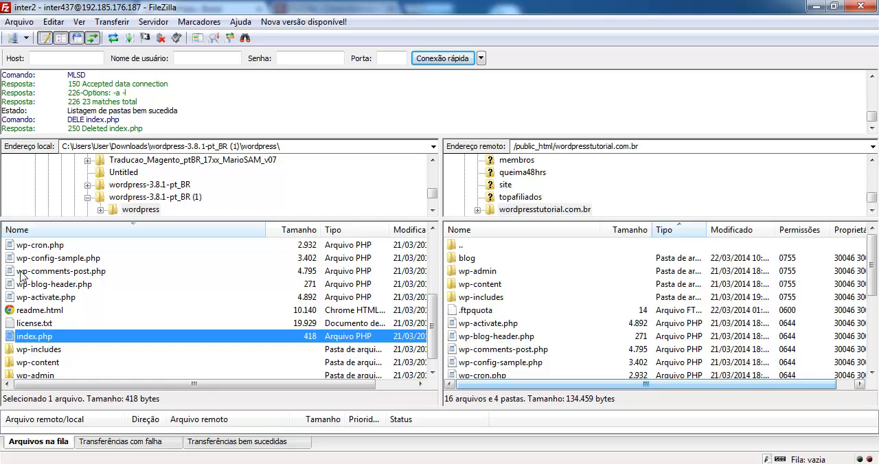
drag(34, 339, 577, 349)
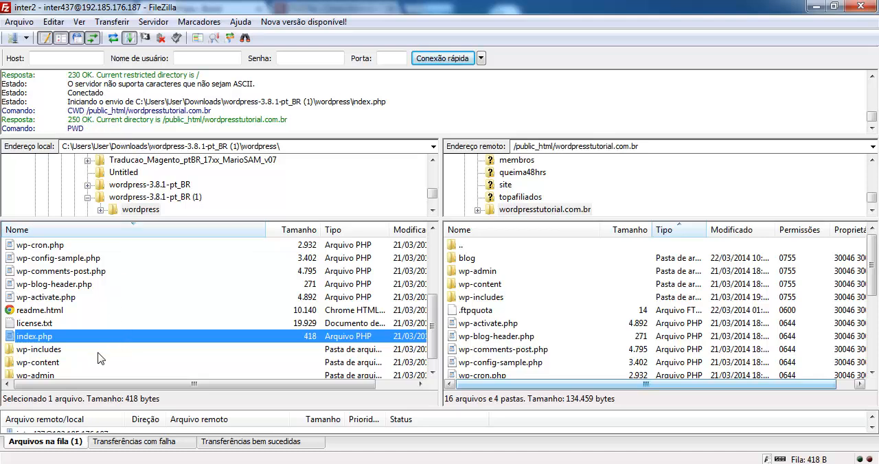
Review the WordPress folders and PHP files in the remote wordpresstutorial.com.br folder.
click(499, 283)
click(486, 298)
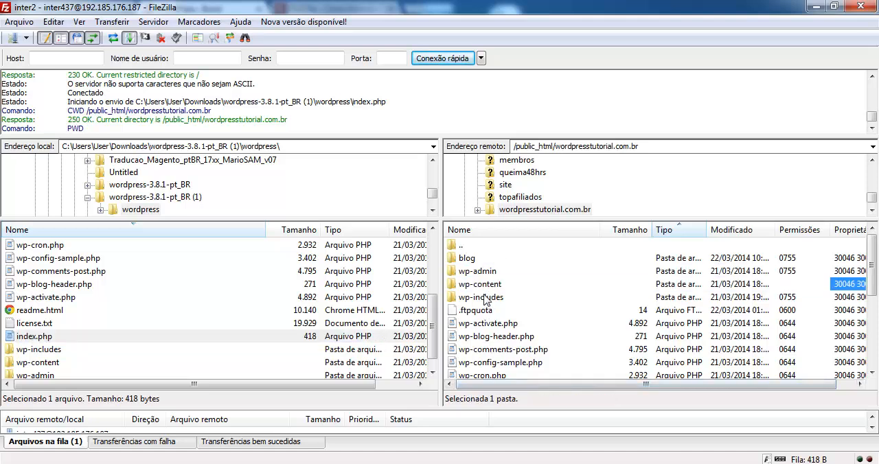
click(502, 271)
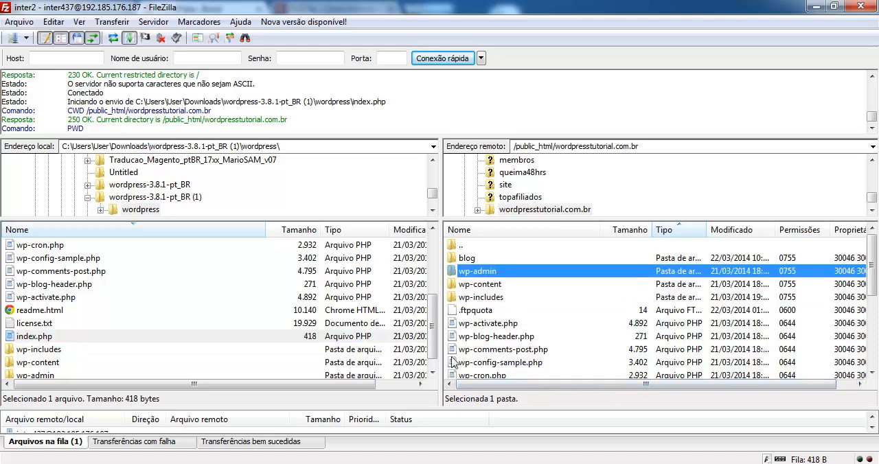
scroll(489, 360, down, 5)
scroll(489, 362, up, 5)
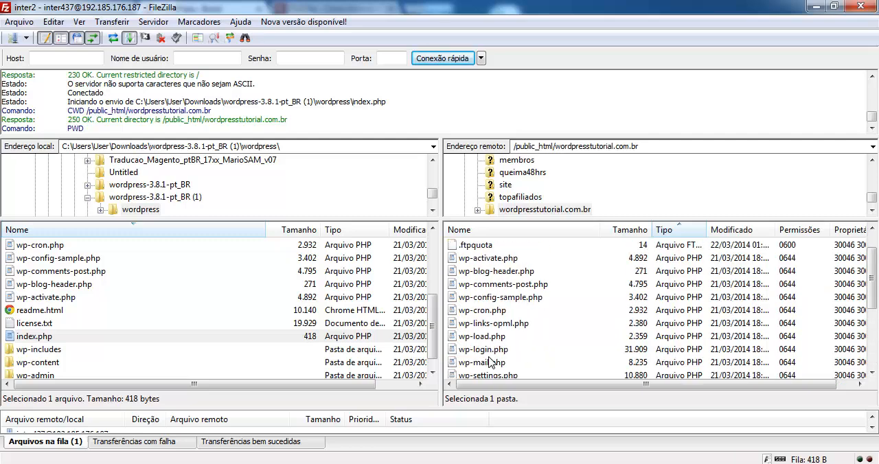
scroll(499, 346, down, 2)
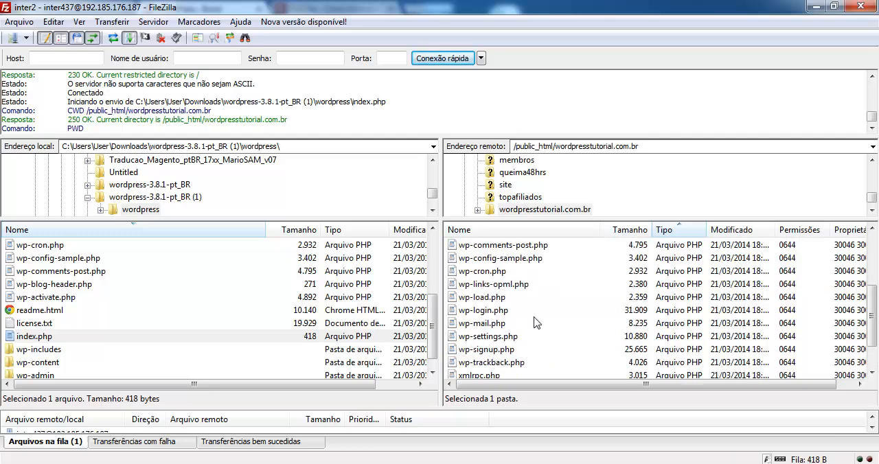
click(474, 284)
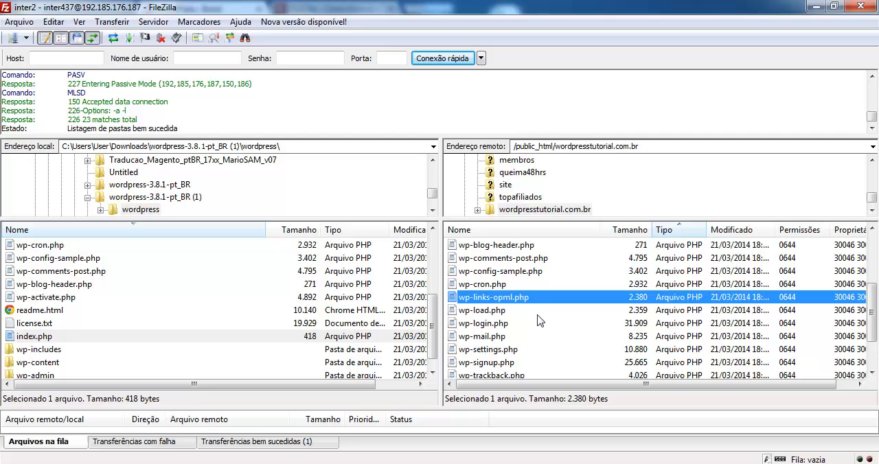
scroll(520, 331, down, 2)
scroll(516, 337, up, 3)
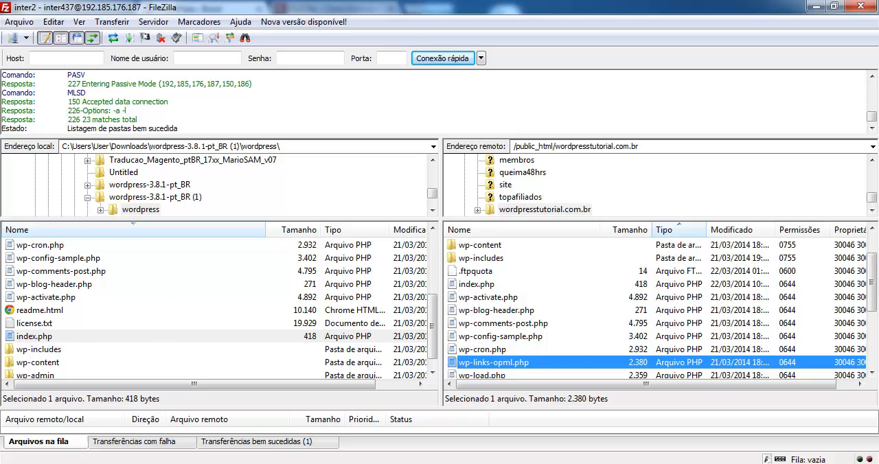
Switch to the browser and load wordpresstutorial.com.br in place of the WordPress Brasil page.
click(73, 452)
click(247, 34)
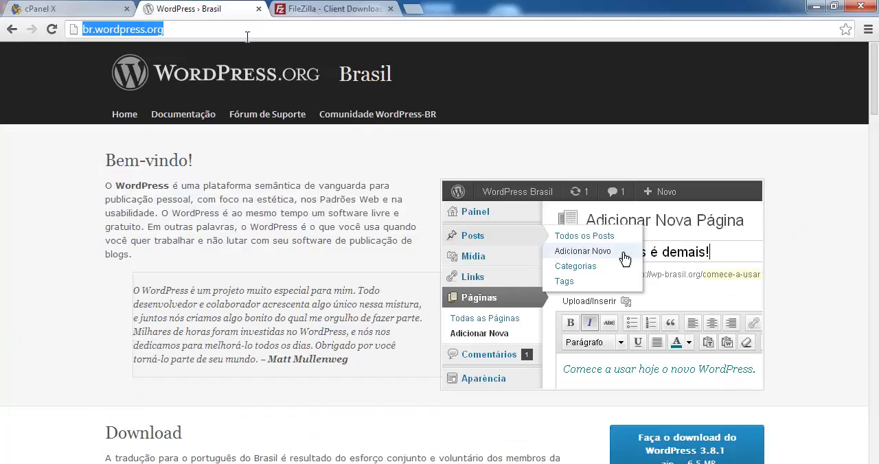
text(wo)
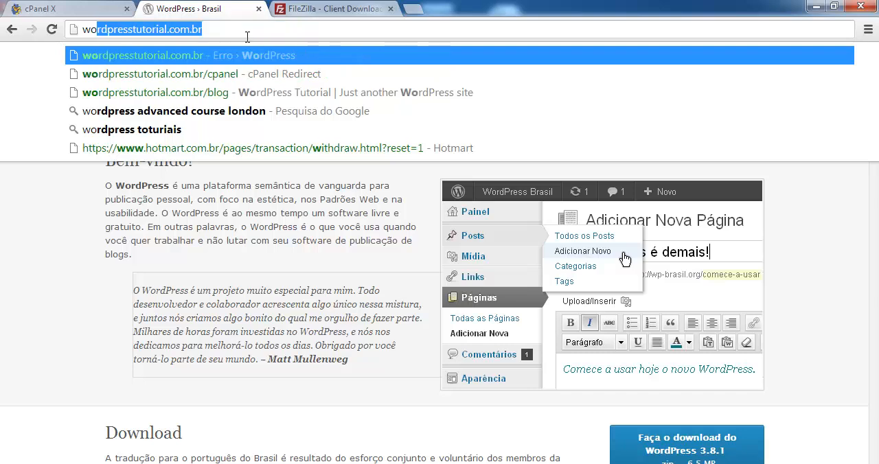
key(Return)
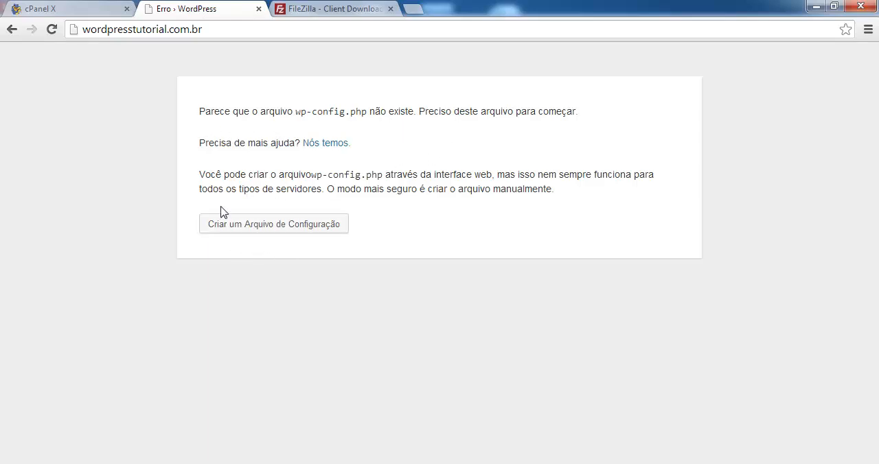
Start creating the WordPress configuration file and continue past the list of required database details to the connection form.
click(266, 227)
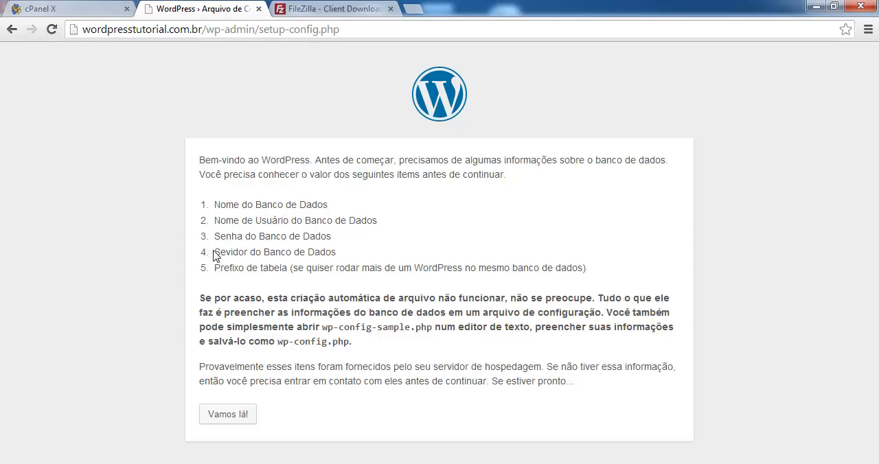
drag(214, 255, 312, 268)
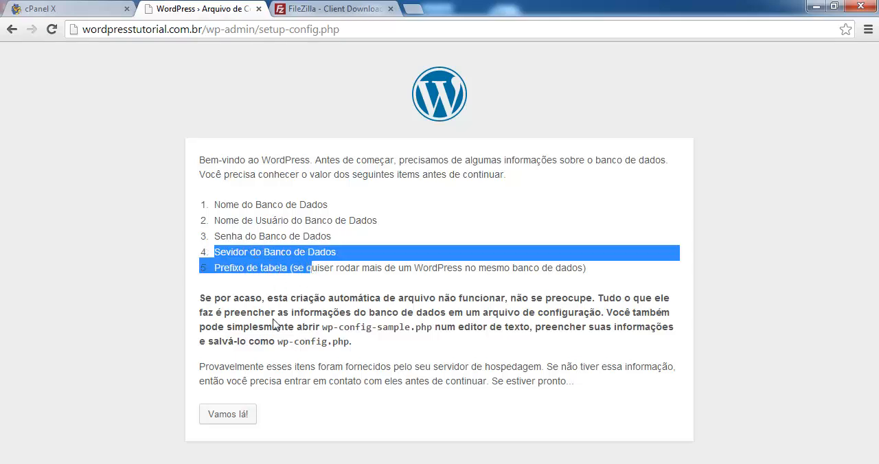
click(227, 419)
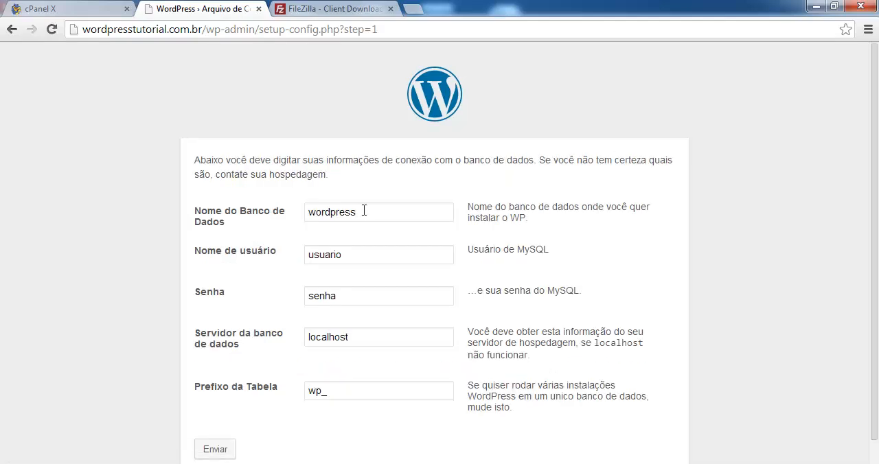
Set the database name to inter437_wt in the WordPress connection form.
drag(363, 209, 303, 209)
text(inteer)
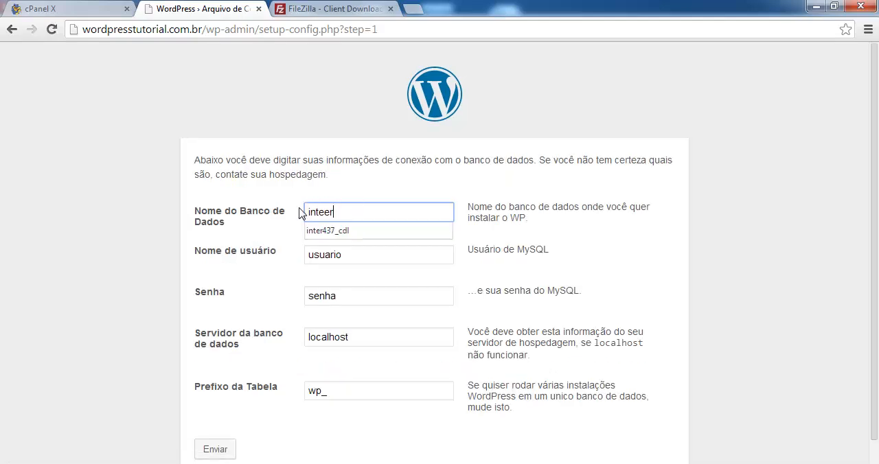
text(437)
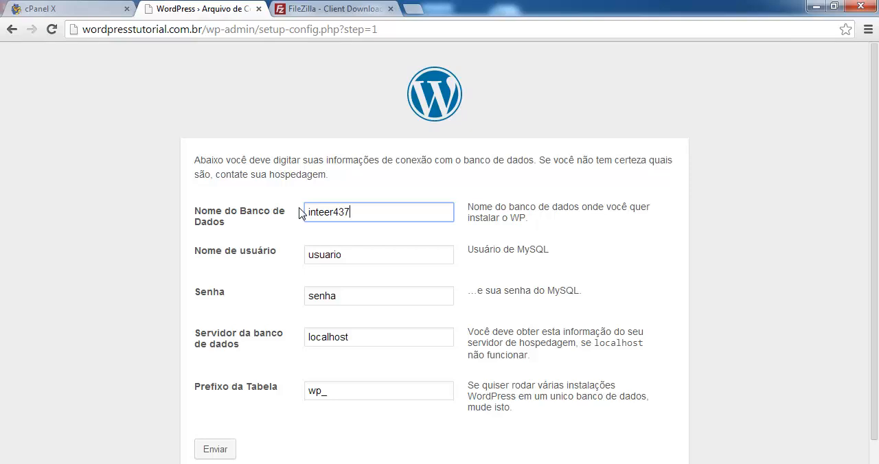
text(_wt)
drag(374, 213, 267, 217)
click(324, 212)
key(BackSpace)
Copy the database name inter437_wt into the MySQL user name field.
drag(362, 212, 270, 215)
key(ctrl+c)
key(Tab)
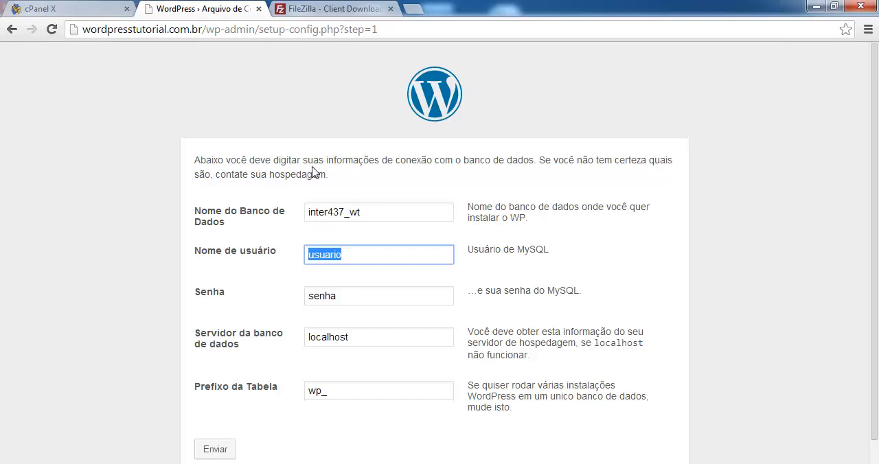
key(ctrl+v)
Enter the MySQL user's password and highlight the localhost entry for the database server.
key(Tab)
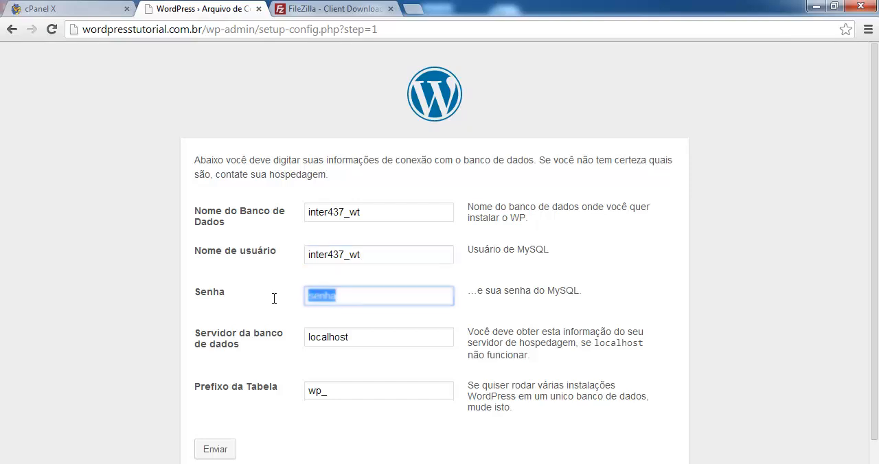
text(*******)
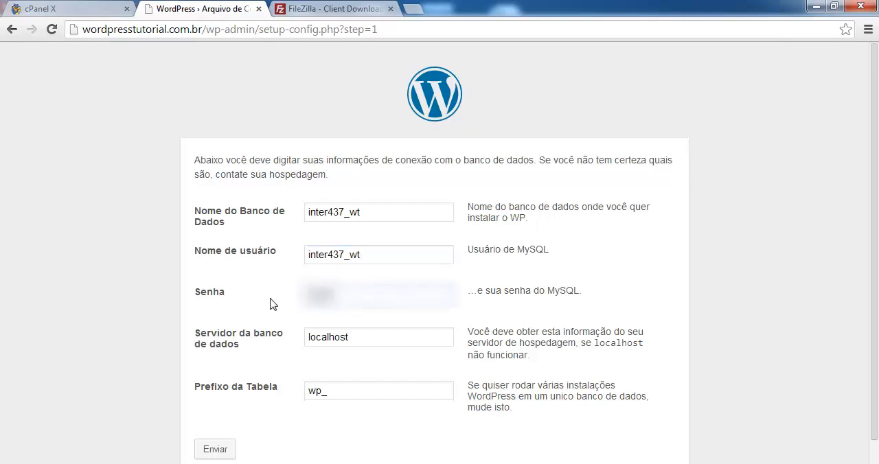
scroll(249, 349, down, 1)
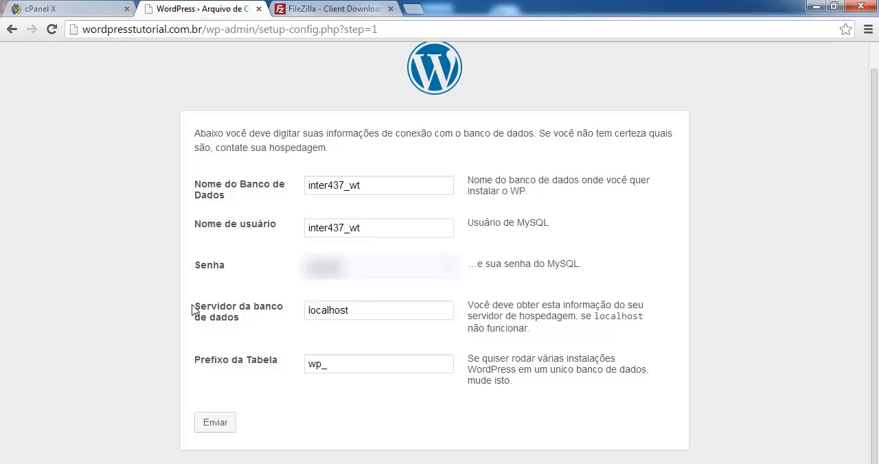
drag(351, 309, 304, 314)
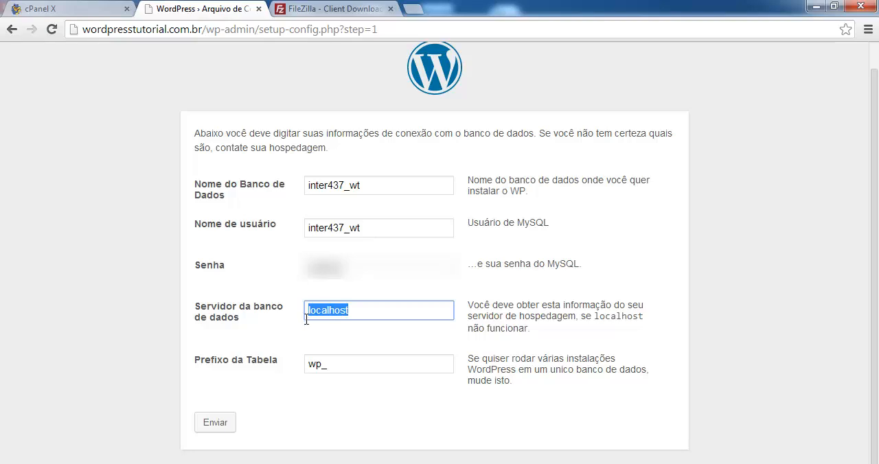
Submit the database connection details with the table prefix wp_ and proceed to the WordPress installation form.
drag(343, 363, 282, 376)
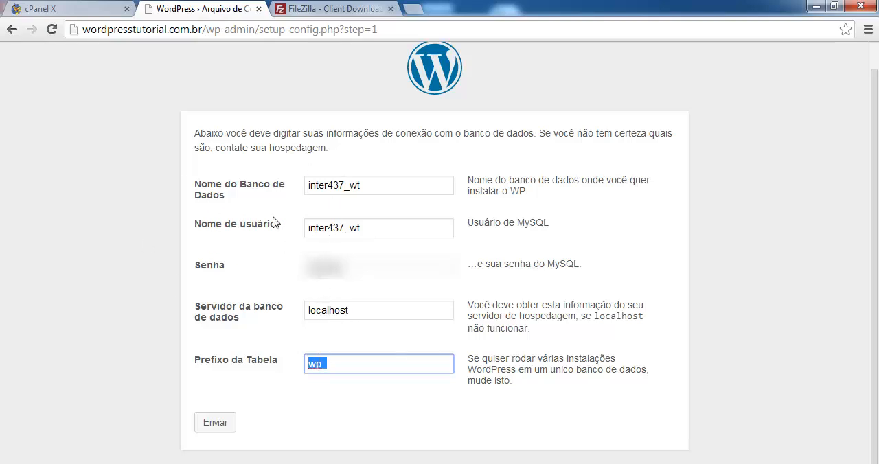
click(224, 430)
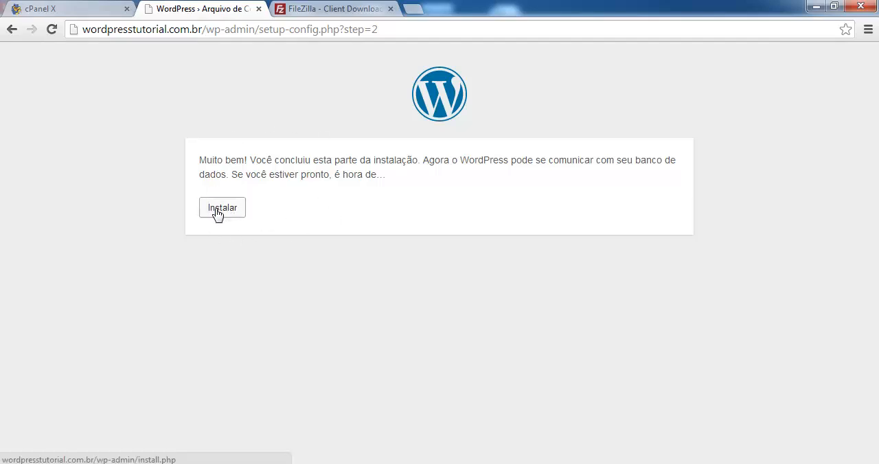
click(217, 213)
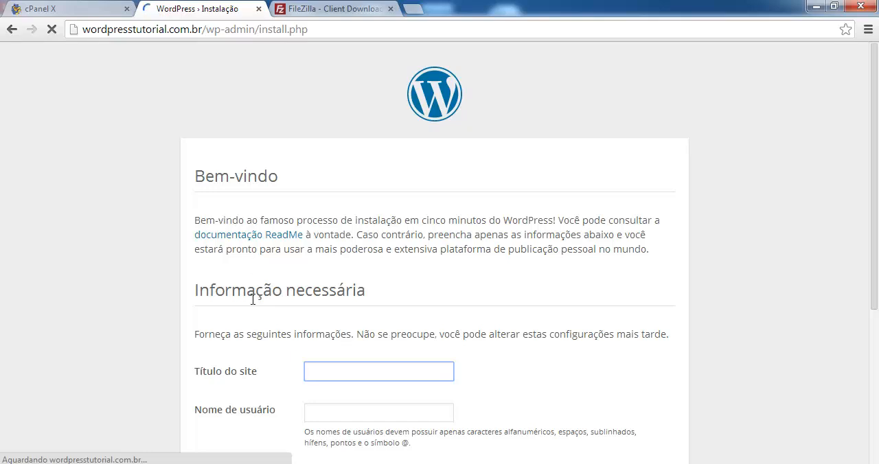
Set the site title to "Wordpress Tutorial".
scroll(253, 327, down, 1)
text(Wor)
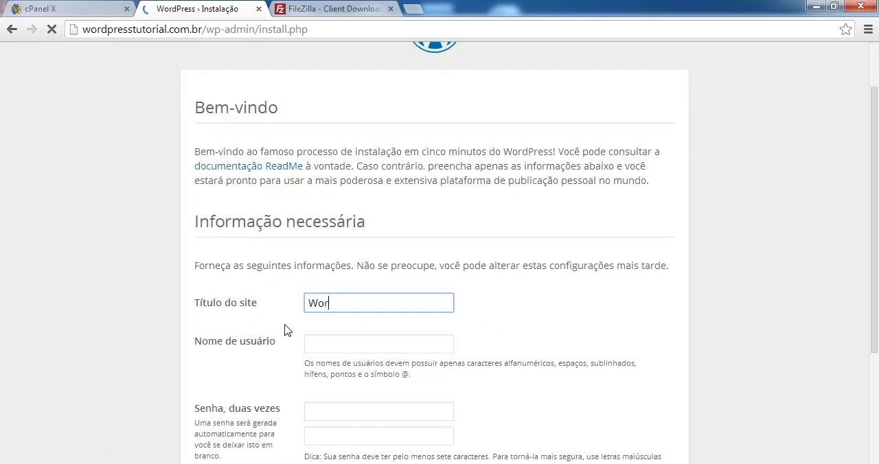
text(dpress Tutotil)
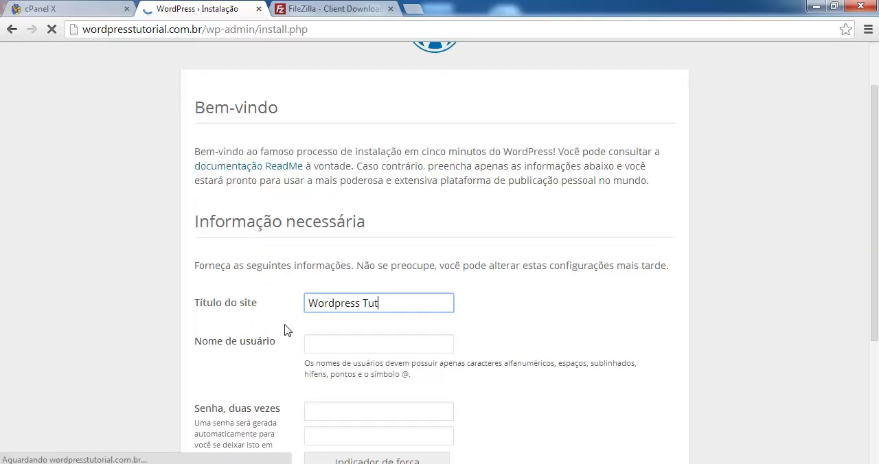
key(BackSpace)
key(BackSpace)
key(BackSpace)
text(rial)
key(Tab)
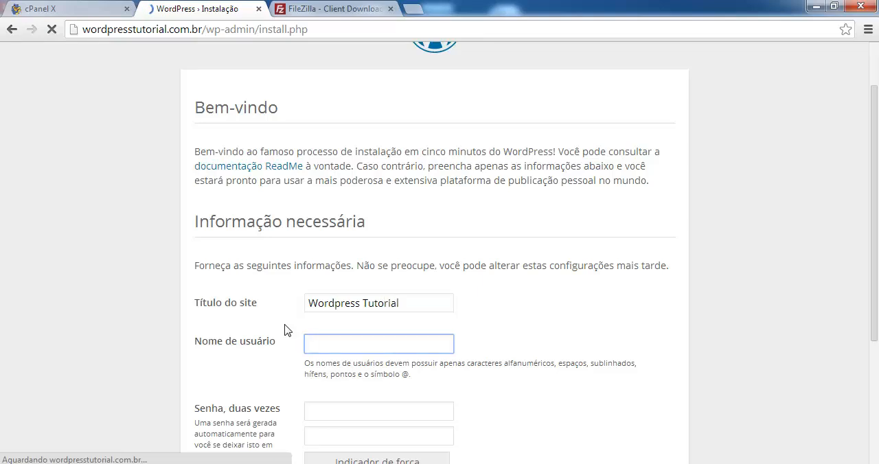
Enter the administrator's user name and type the account password in both password fields.
text(licocarlos)
key(Tab)
text(•••)
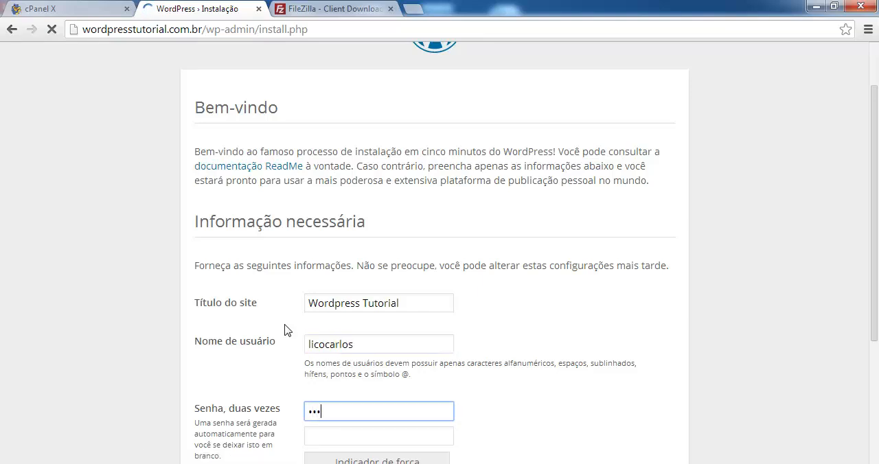
text(•••)
key(BackSpace)
key(BackSpace)
key(BackSpace)
key(BackSpace)
key(BackSpace)
text(•••••••)
key(Tab)
text(••••••••)
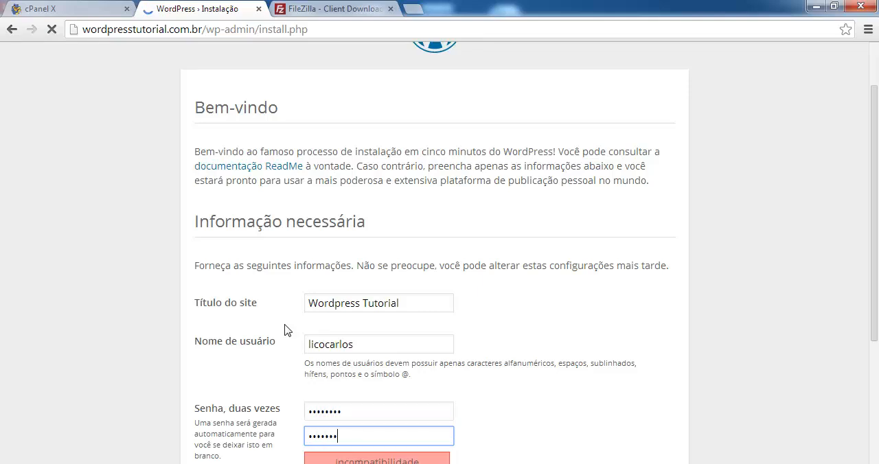
Fill in the administrator's e-mail address using the suggested entry.
scroll(285, 330, down, 3)
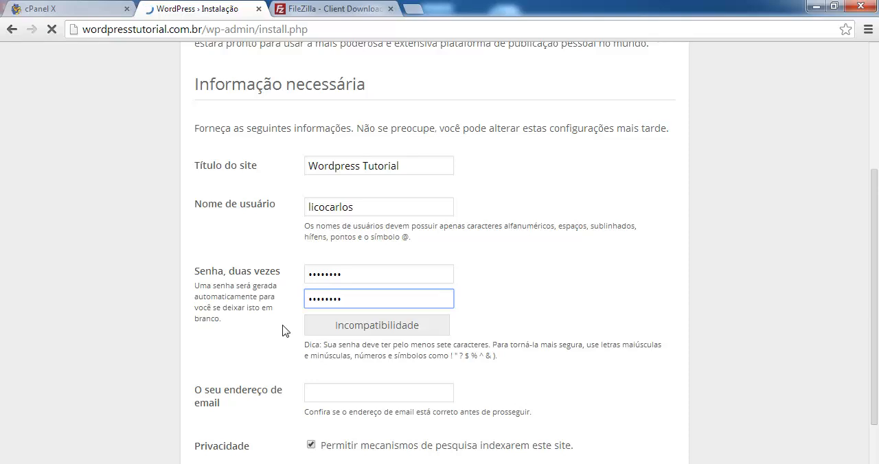
click(321, 334)
text(licocarlos)
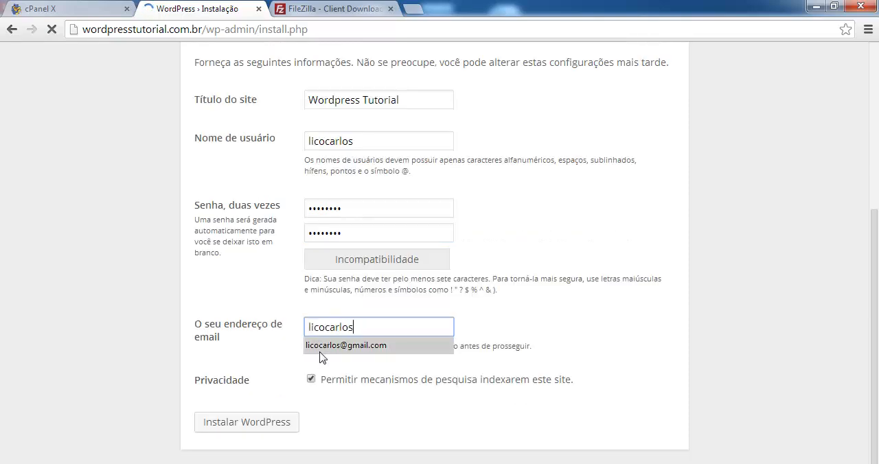
click(320, 347)
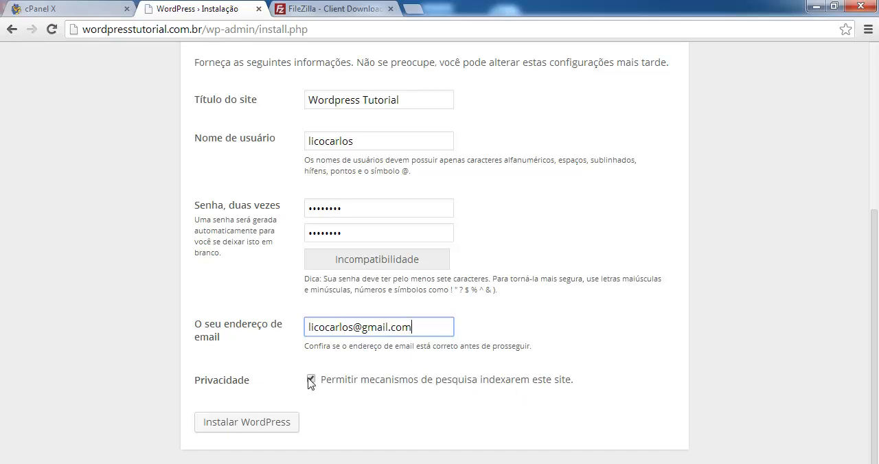
Allow search engines to index the site and start the WordPress installation.
drag(323, 384, 550, 379)
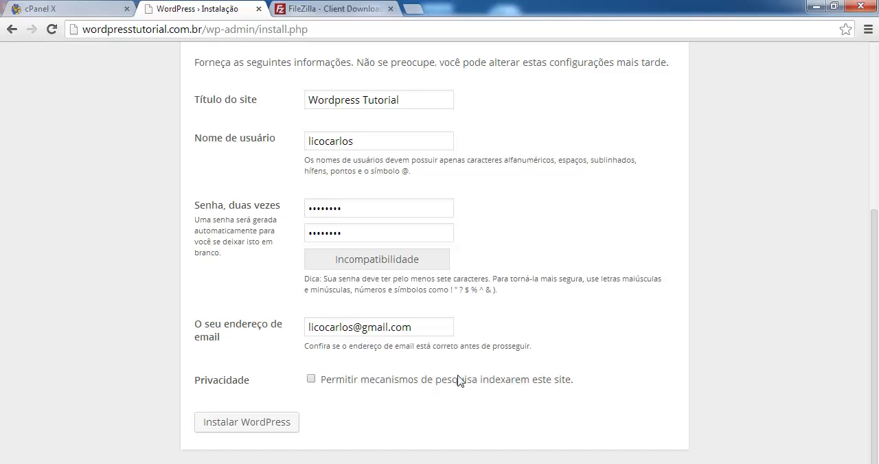
click(311, 379)
click(240, 424)
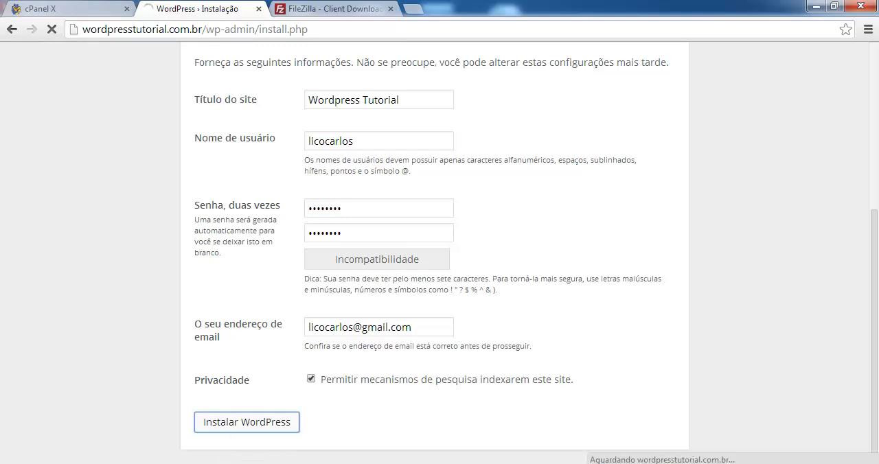
Switch to FileZilla and compare the local WordPress files with those in the remote wordpresstutorial.com.br folder.
click(223, 463)
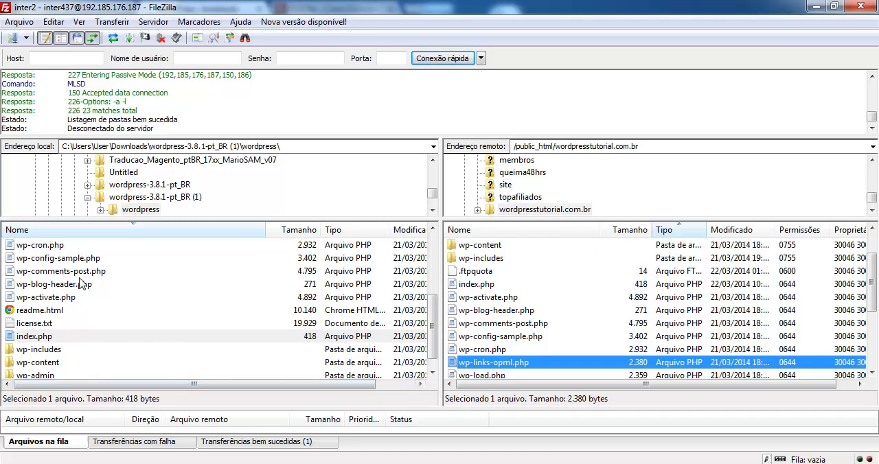
click(34, 272)
click(500, 265)
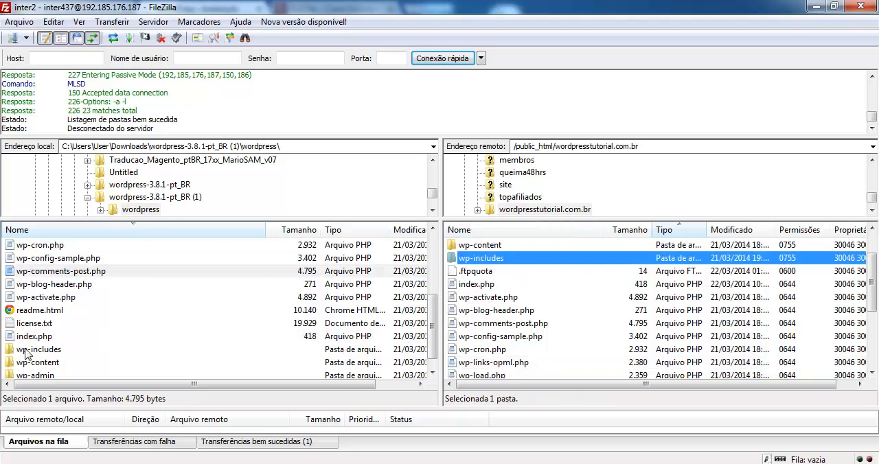
scroll(29, 352, down, 2)
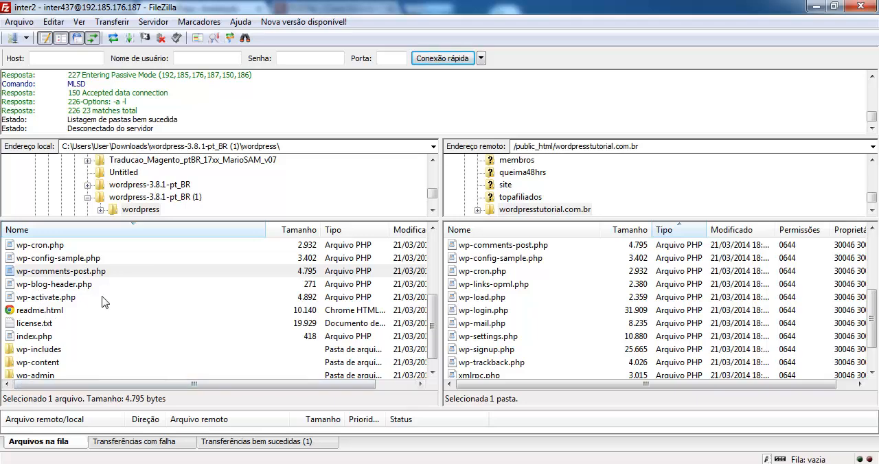
scroll(138, 337, up, 3)
drag(431, 310, 432, 249)
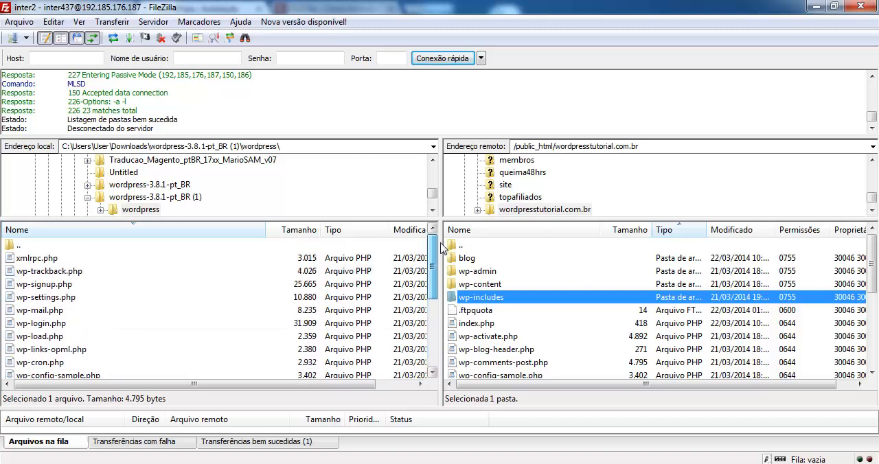
Go up to the local wordpress-3.8.1-pt_BR (1) folder and reopen its wordpress subfolder.
double_click(10, 245)
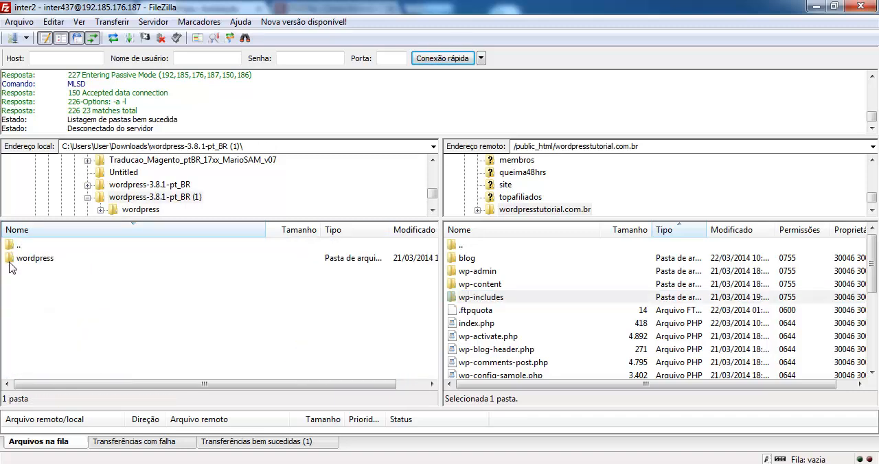
click(16, 261)
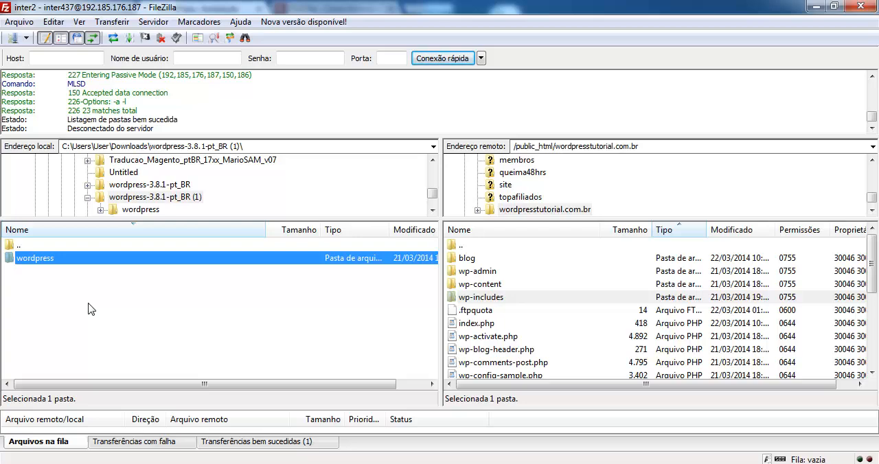
double_click(52, 259)
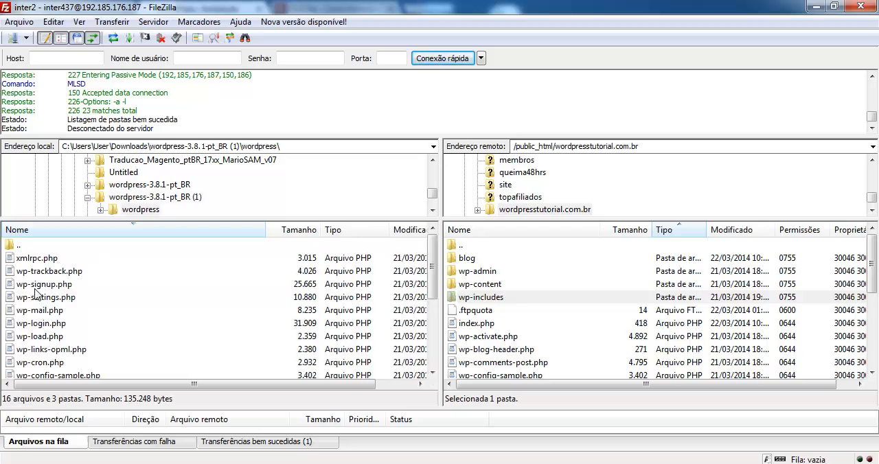
Examine the wp-includes, wp-content and wp-admin folders inside the local wordpress folder.
scroll(43, 303, down, 3)
click(28, 336)
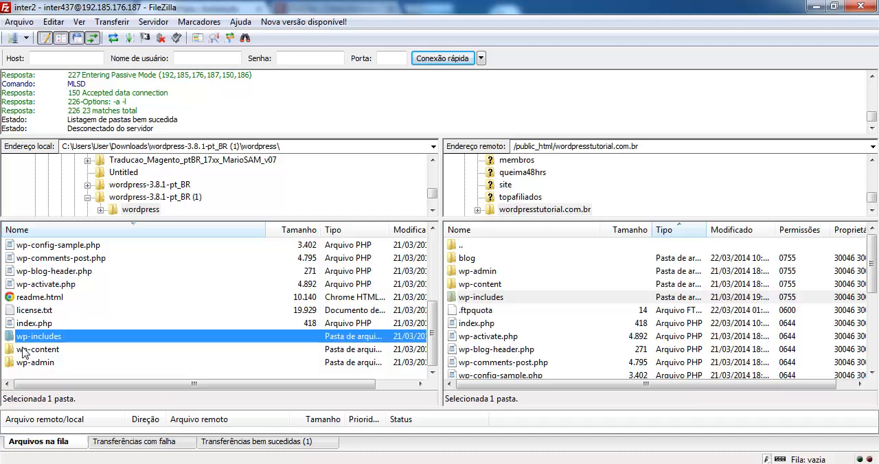
click(23, 363)
click(27, 350)
click(28, 336)
click(27, 362)
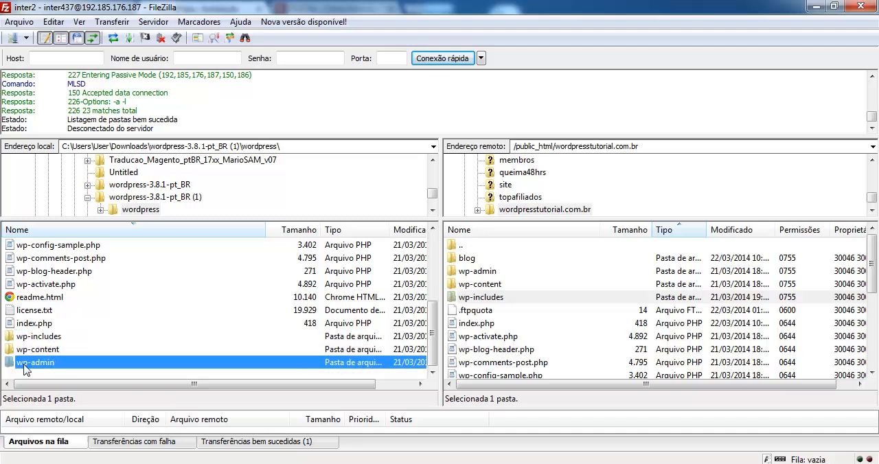
scroll(42, 310, up, 4)
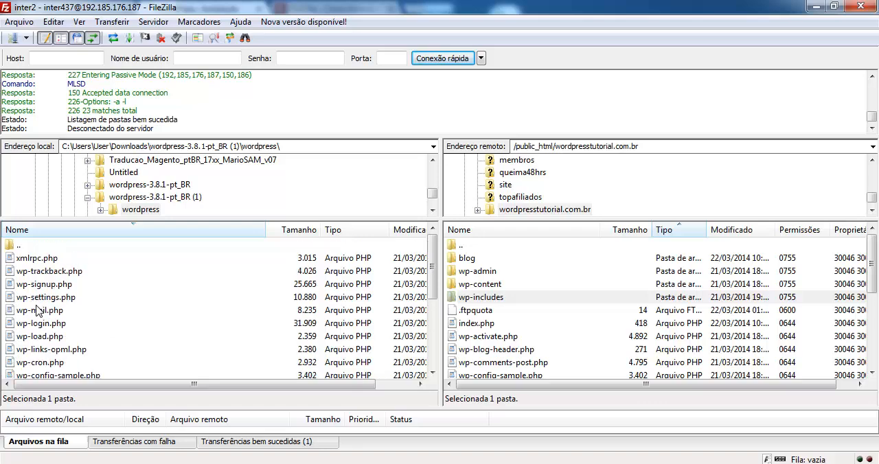
Select all the local WordPress files and folders from xmlrpc.php through wp-admin.
click(32, 261)
key(shift+End)
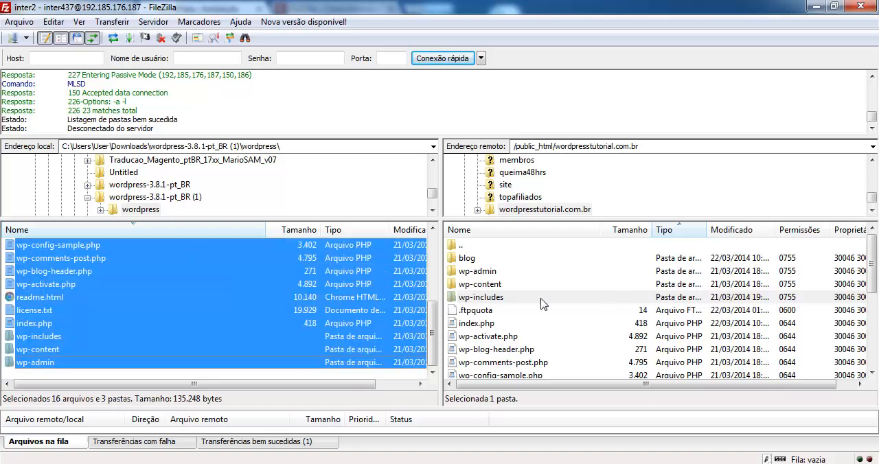
click(154, 338)
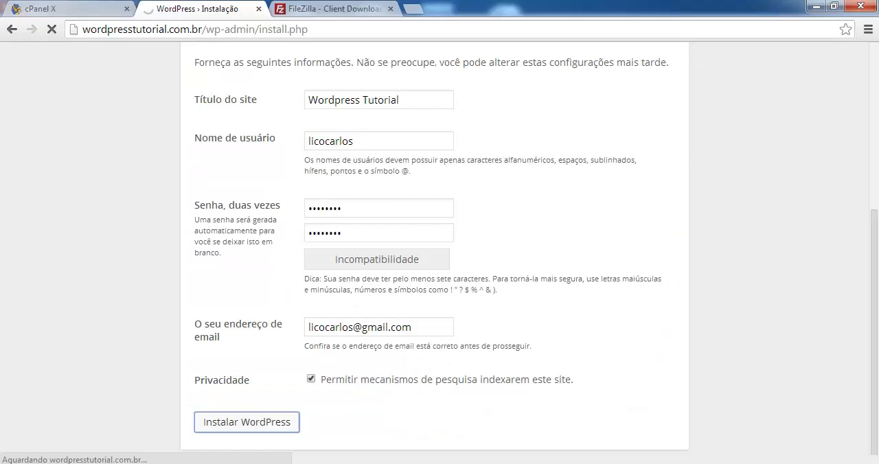
Review the WordPress installation form in the browser and highlight the domain wordpresstutorial.com.br in the page address.
scroll(278, 249, up, 4)
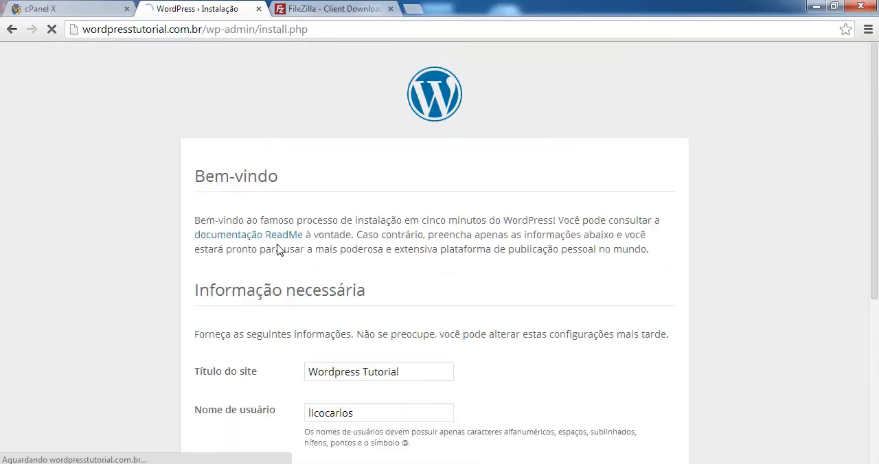
scroll(278, 249, down, 3)
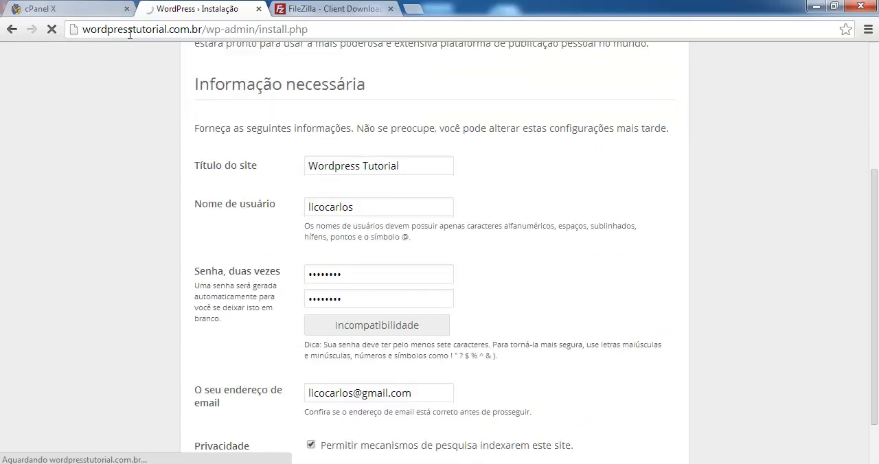
drag(202, 29, 77, 29)
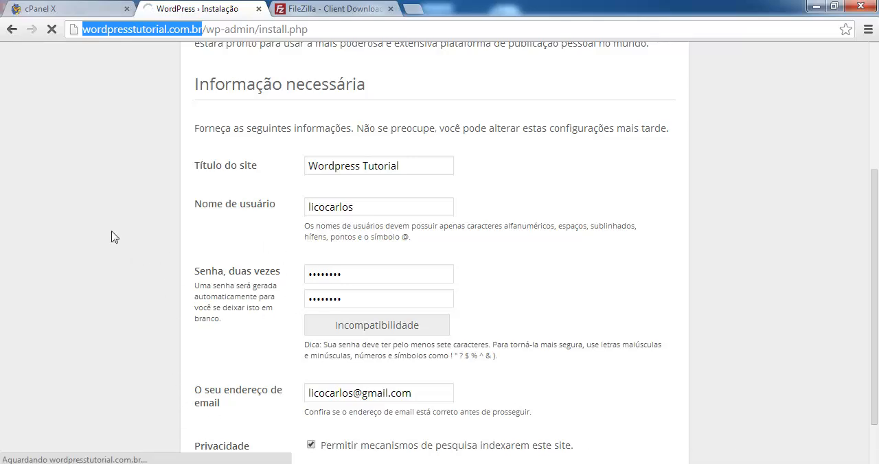
Switch to FileZilla and view the list of saved FTP sites.
key(alt+Tab)
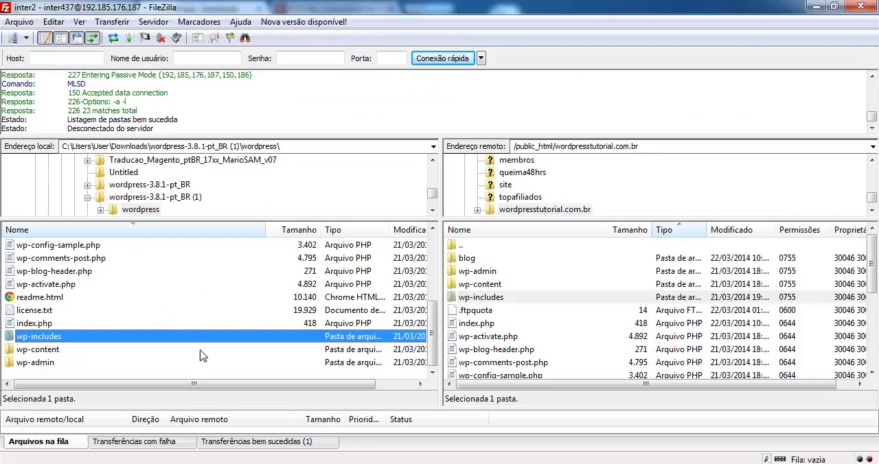
click(26, 38)
click(27, 37)
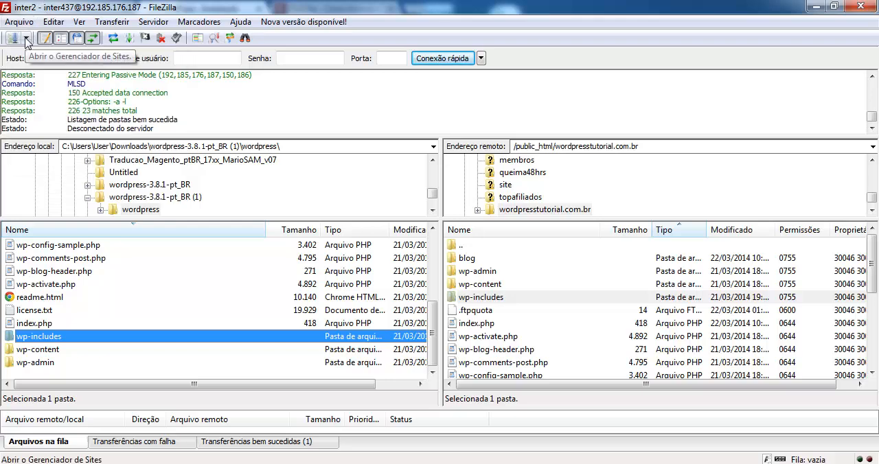
click(26, 39)
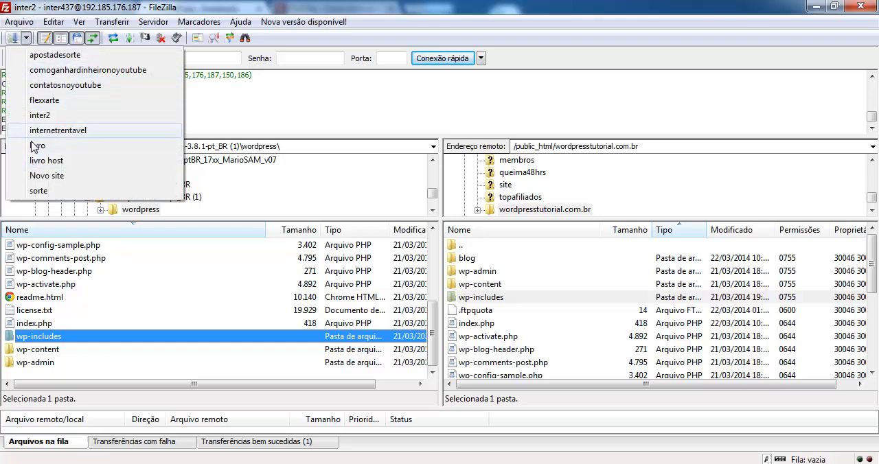
click(31, 2)
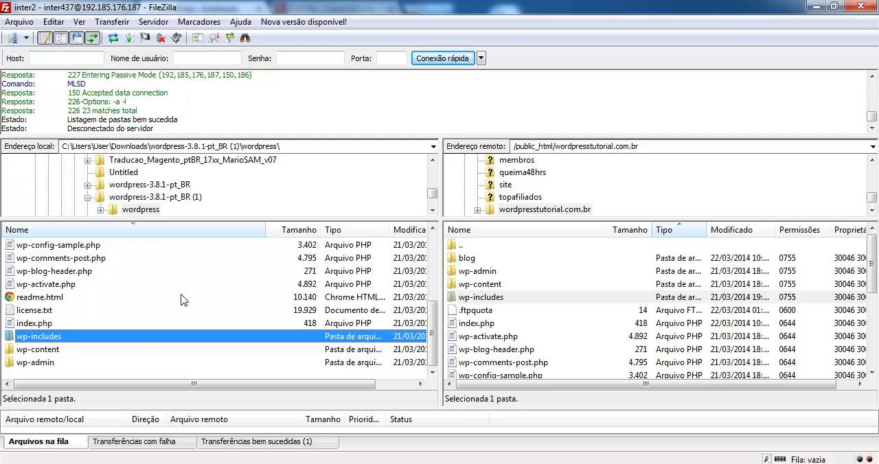
View a saved site's FTP connection settings in the Site Manager, cancel it, and return to the browser.
click(19, 21)
click(21, 38)
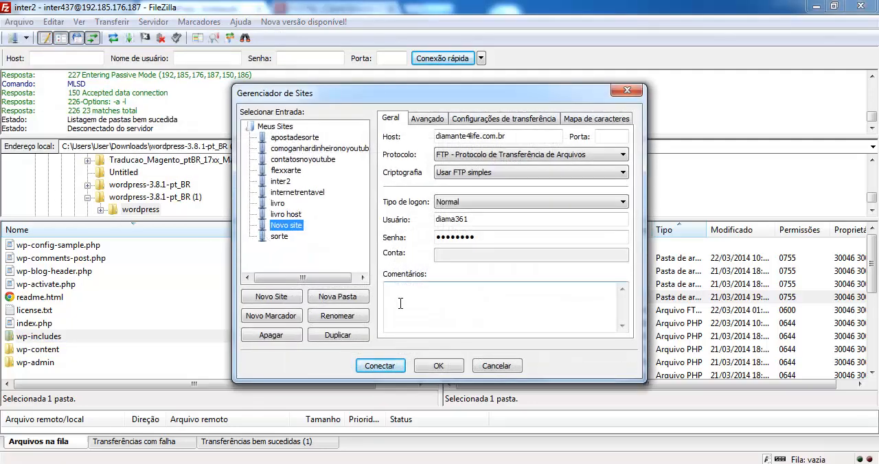
click(484, 368)
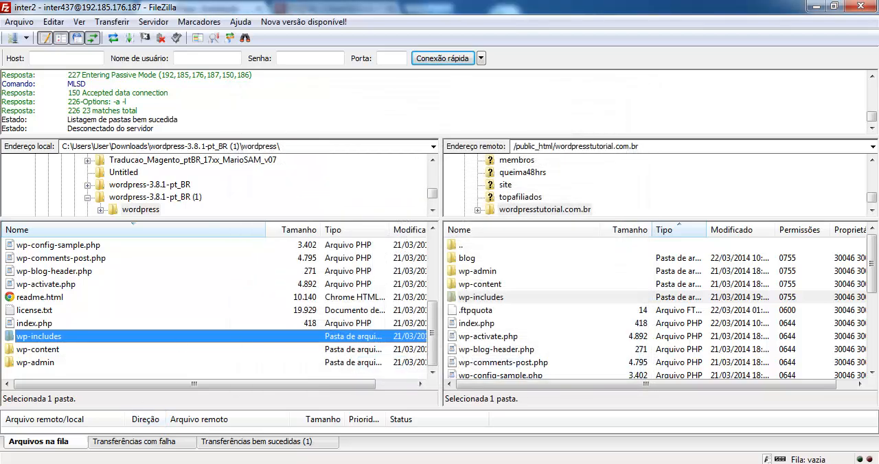
key(alt+Tab)
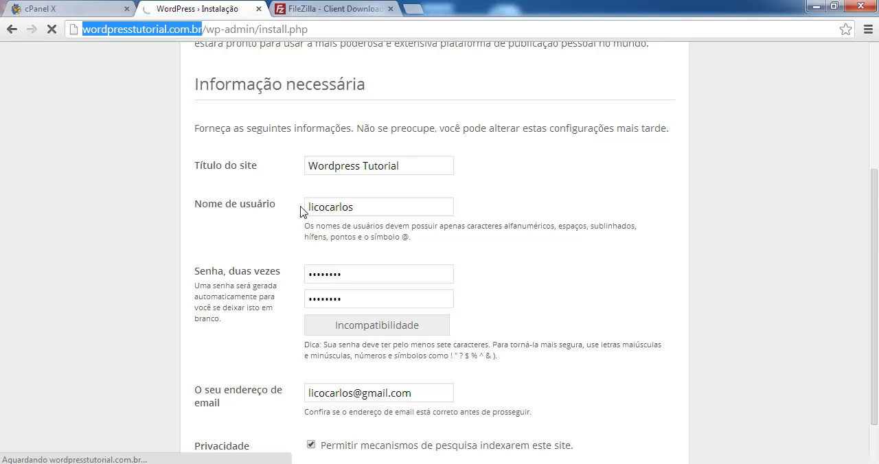
Highlight the username in the WordPress installation form and review the password strength hint below the password fields.
click(364, 203)
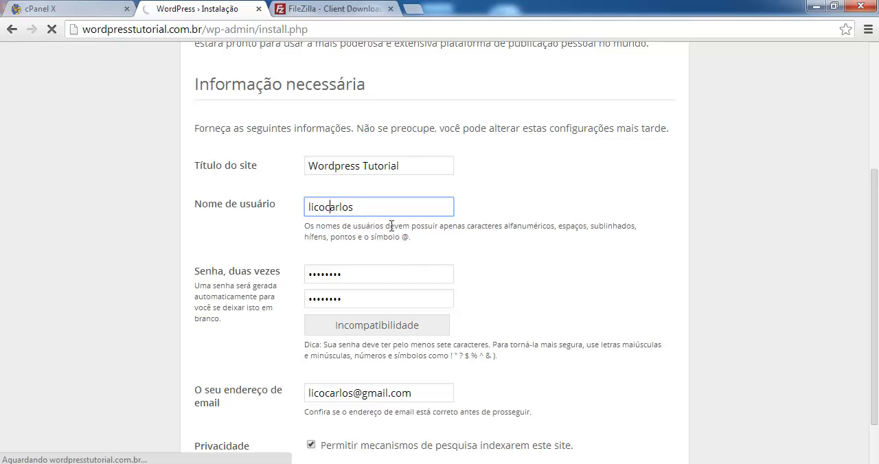
click(362, 205)
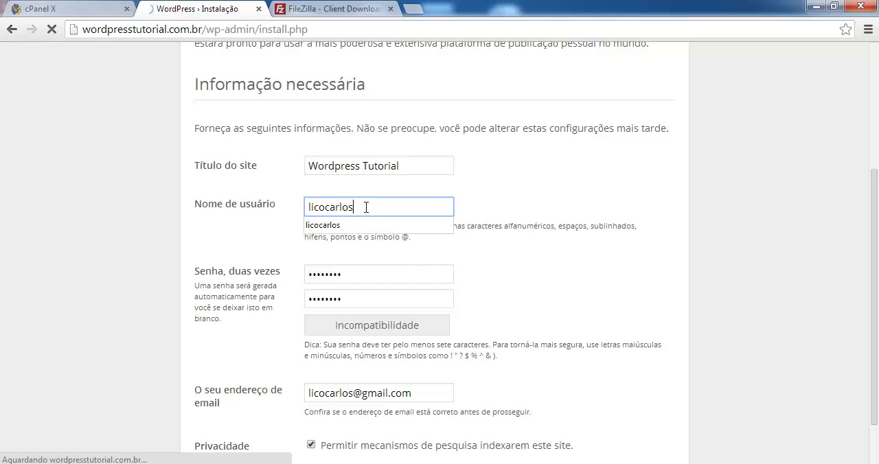
drag(363, 206, 302, 209)
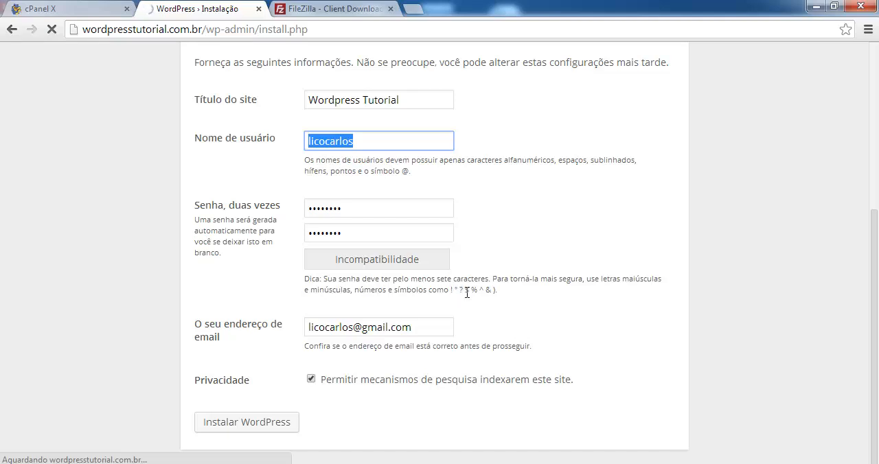
drag(498, 290, 300, 282)
click(321, 284)
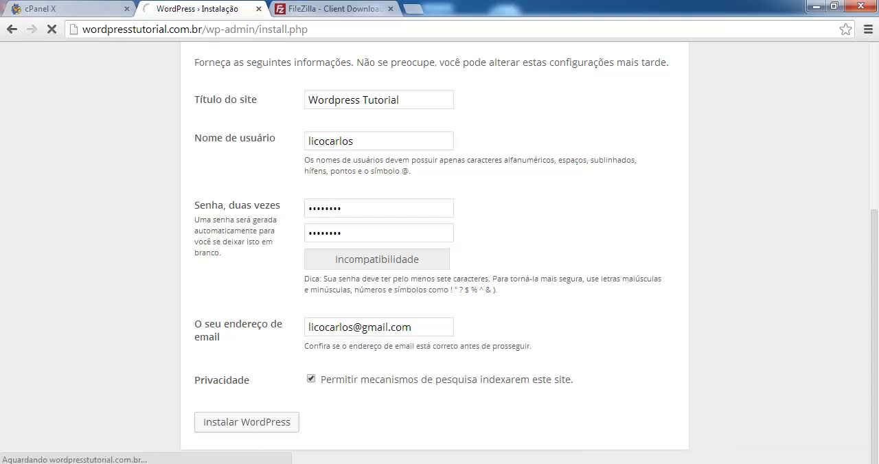
mouse_move(274, 463)
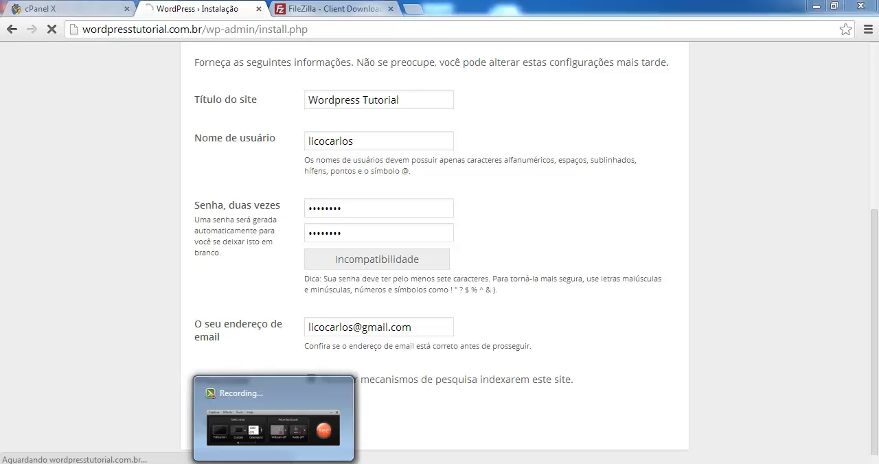
click(274, 463)
click(813, 410)
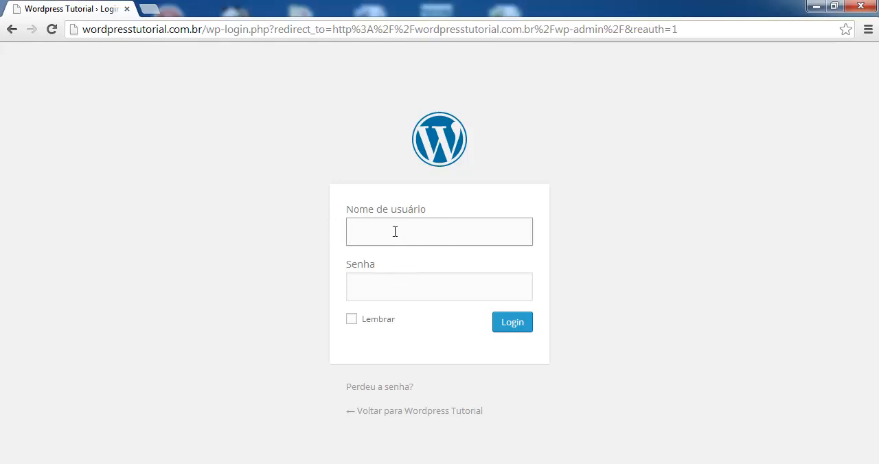
Log in to the WordPress admin area with the administrator's username and account password.
text(lioc)
key(BackSpace)
key(BackSpace)
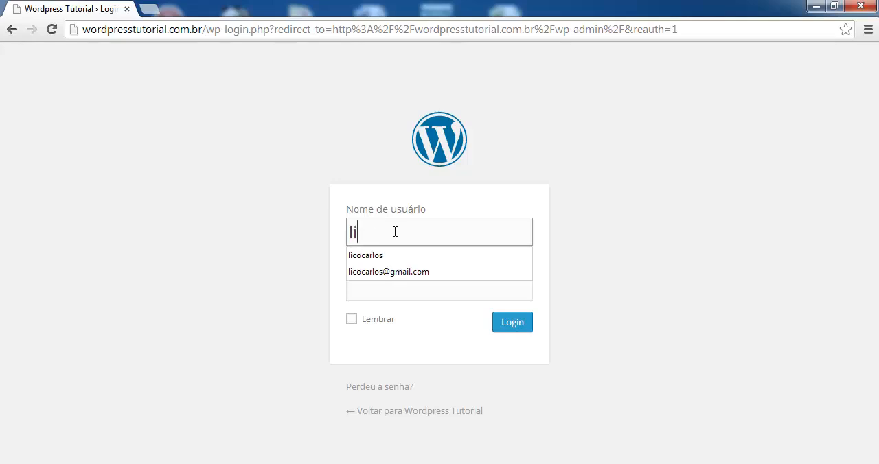
text(cocarlos)
key(Tab)
text(••)
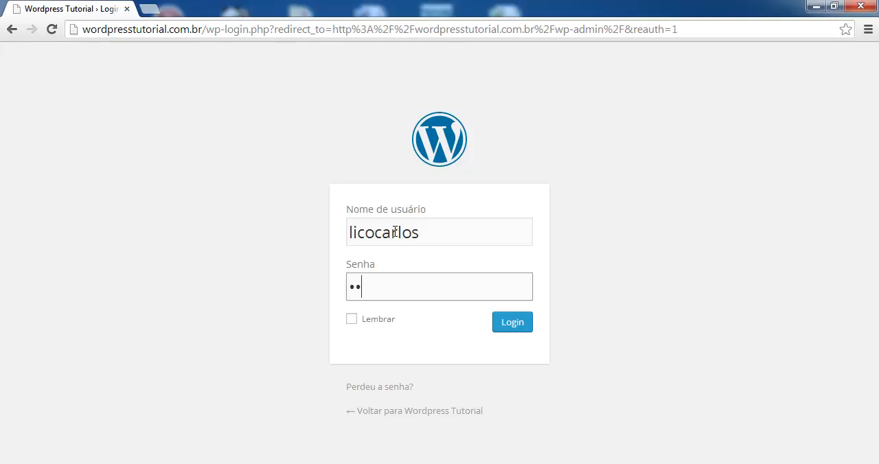
text(••••••)
click(521, 324)
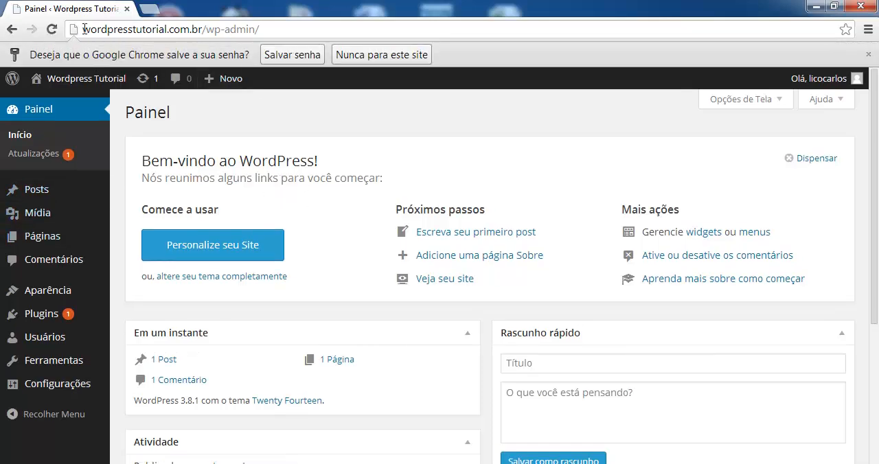
Highlight wp-admin in the page address and look over the WordPress dashboard.
drag(84, 29, 256, 30)
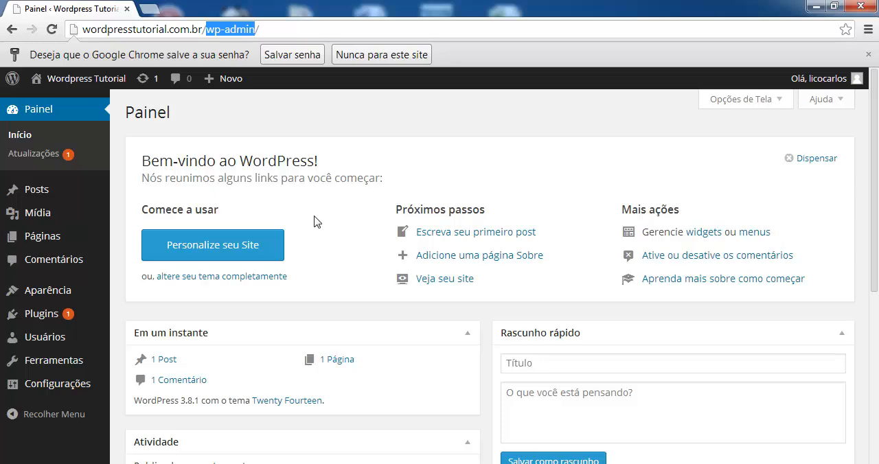
scroll(338, 249, down, 1)
scroll(336, 191, up, 1)
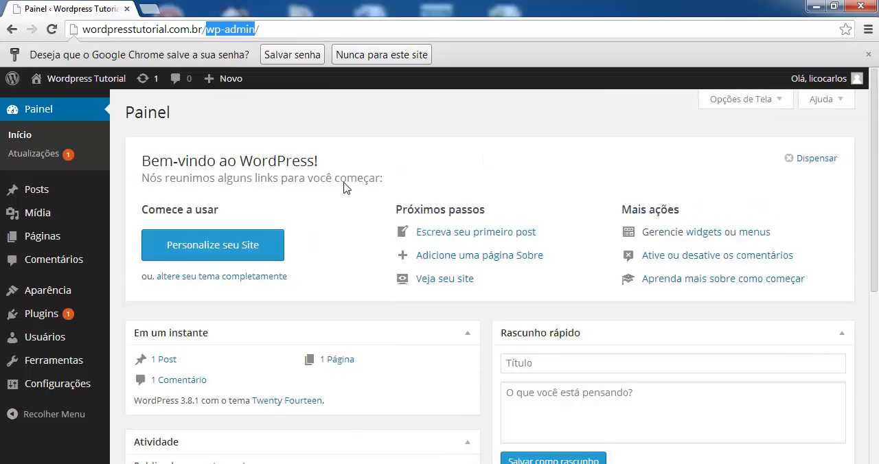